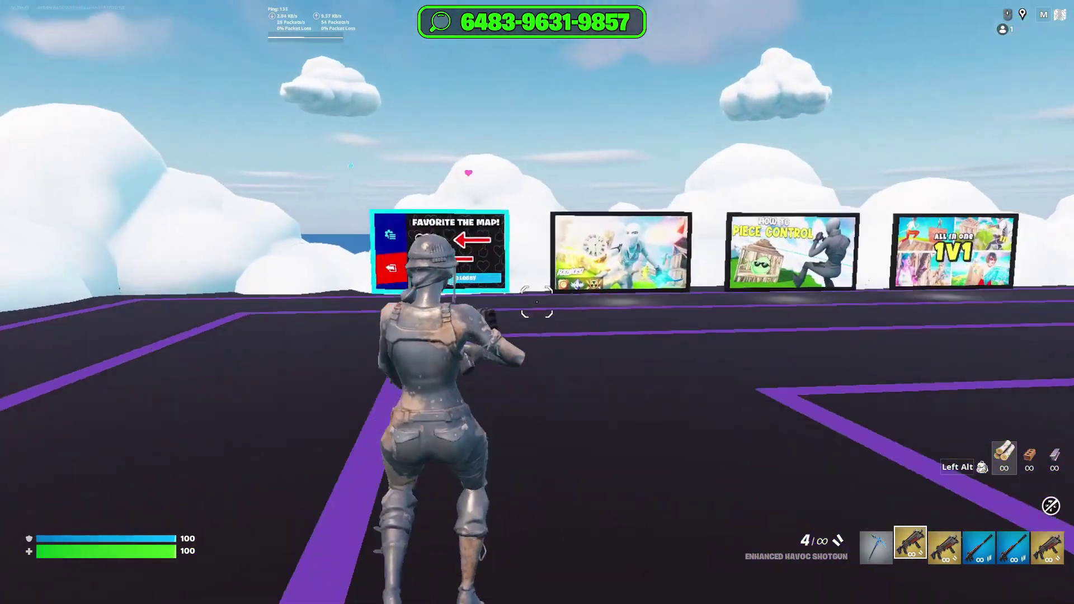
Step: Toggle the inventory open and shut, walk to the weapon board and fire the shotgun at it
{"action": "key", "text": "Tab"}
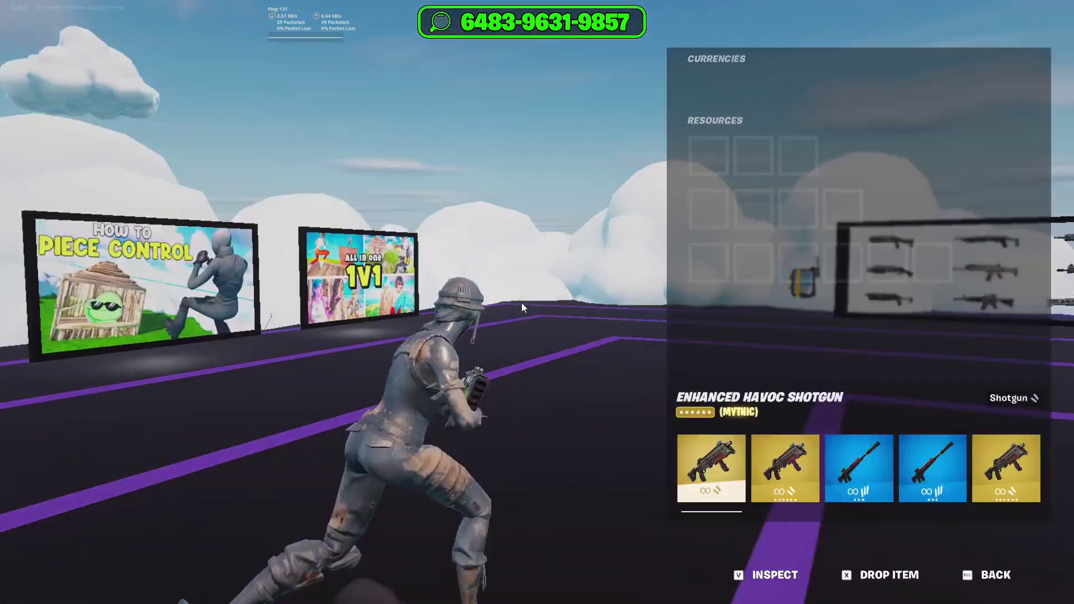
{"action": "key", "text": "Tab"}
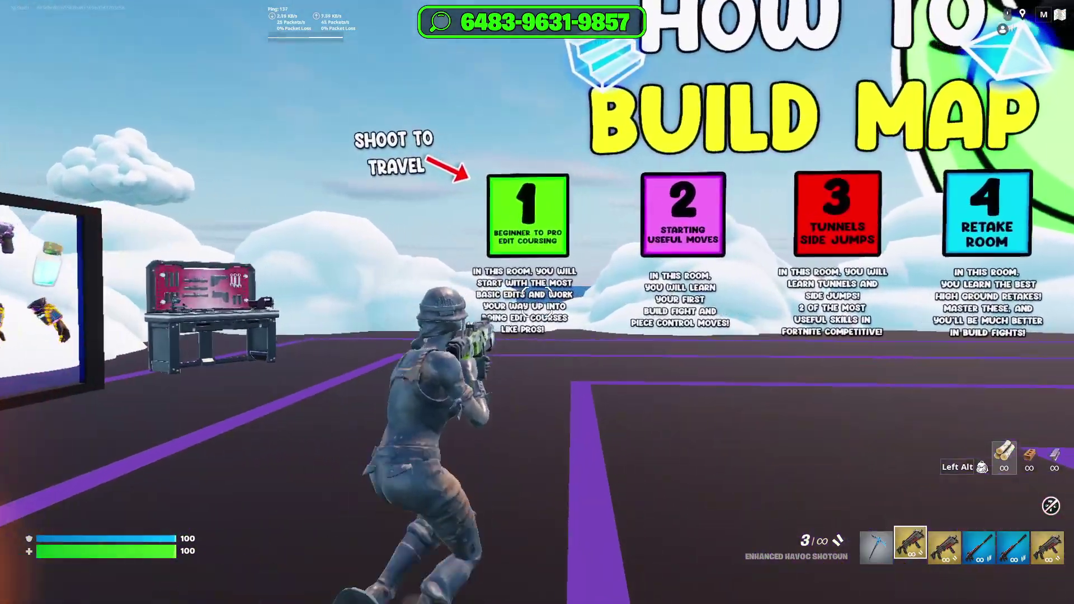
{"action": "key", "text": "q"}
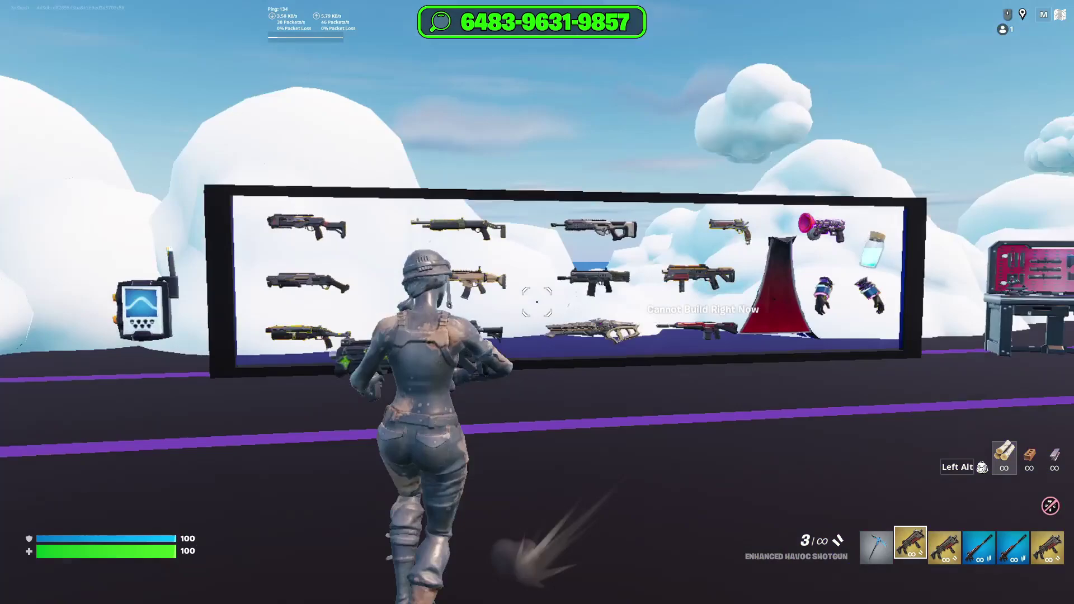
{"action": "left_click", "coordinate": [537, 302]}
{"action": "key", "text": "w"}
{"action": "key", "text": "g"}
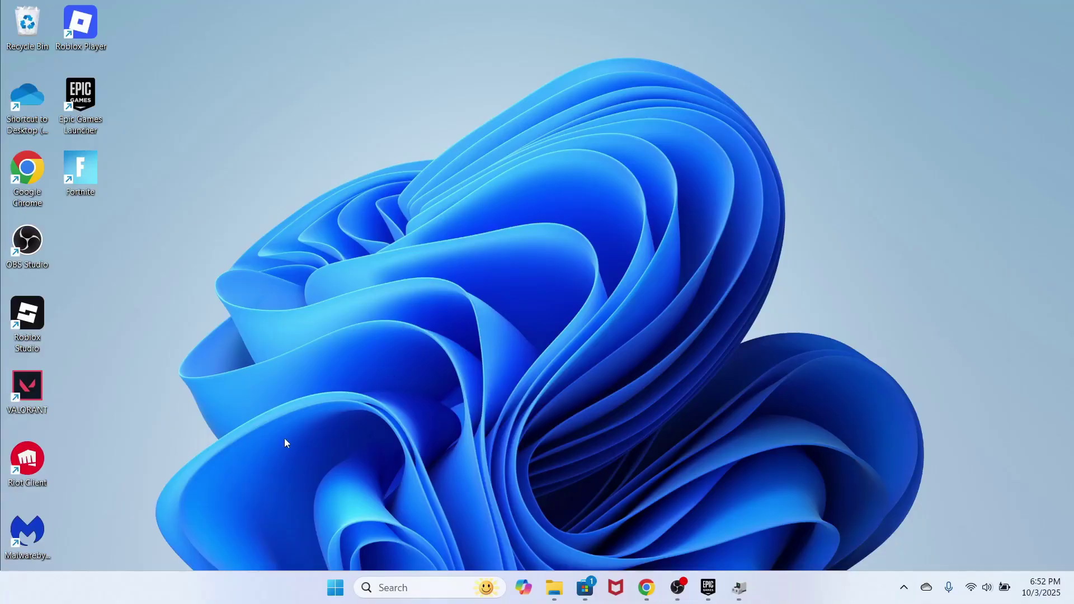
Step: Open Windows Settings by searching 'sett' from the Start menu
{"action": "key", "text": "super"}
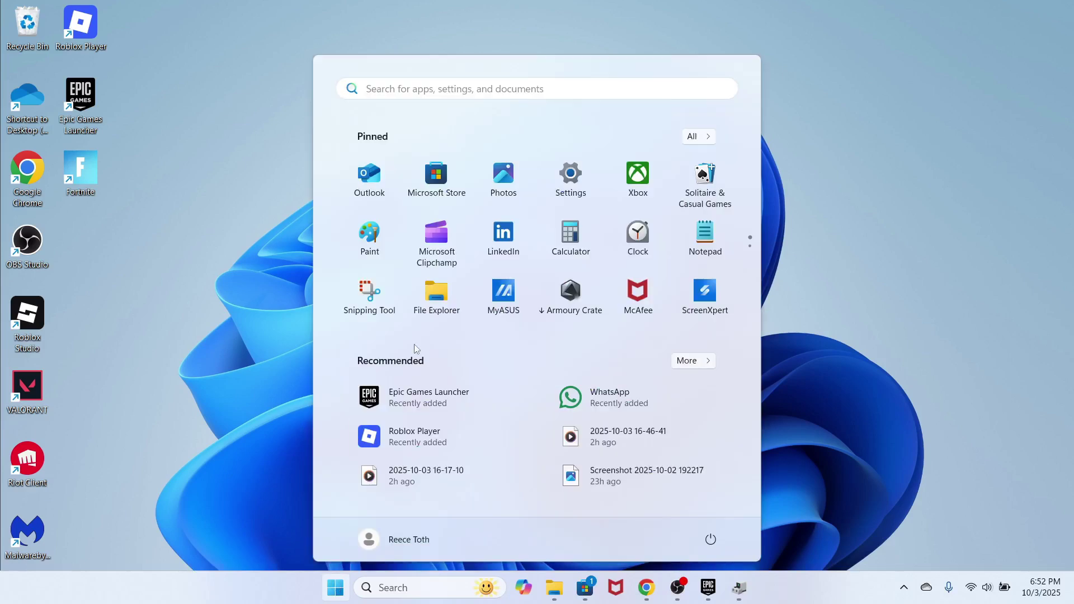
{"action": "type", "text": "sett"}
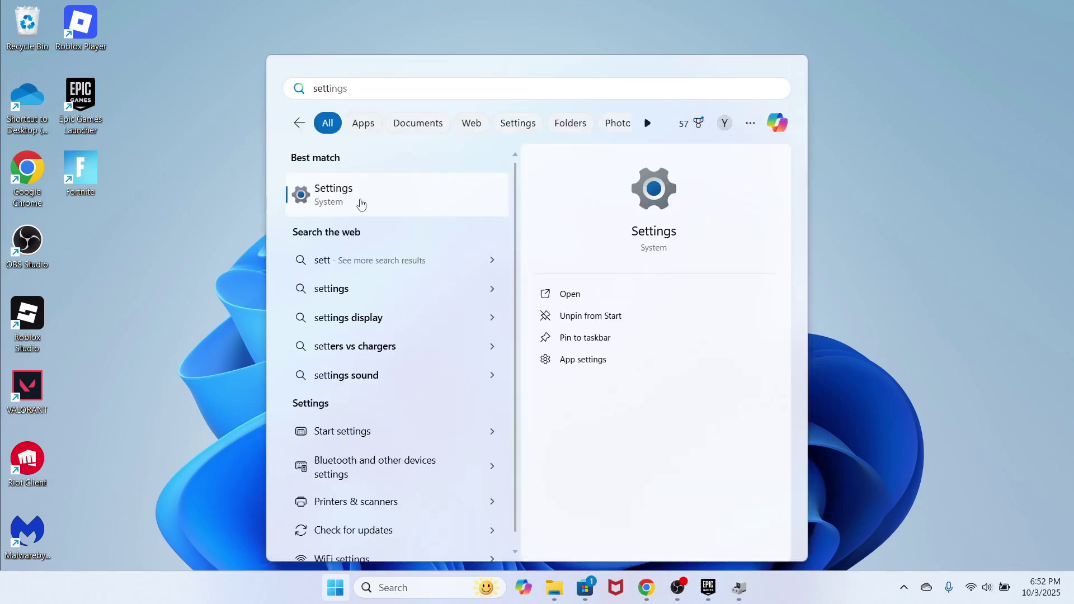
{"action": "left_click", "coordinate": [374, 199]}
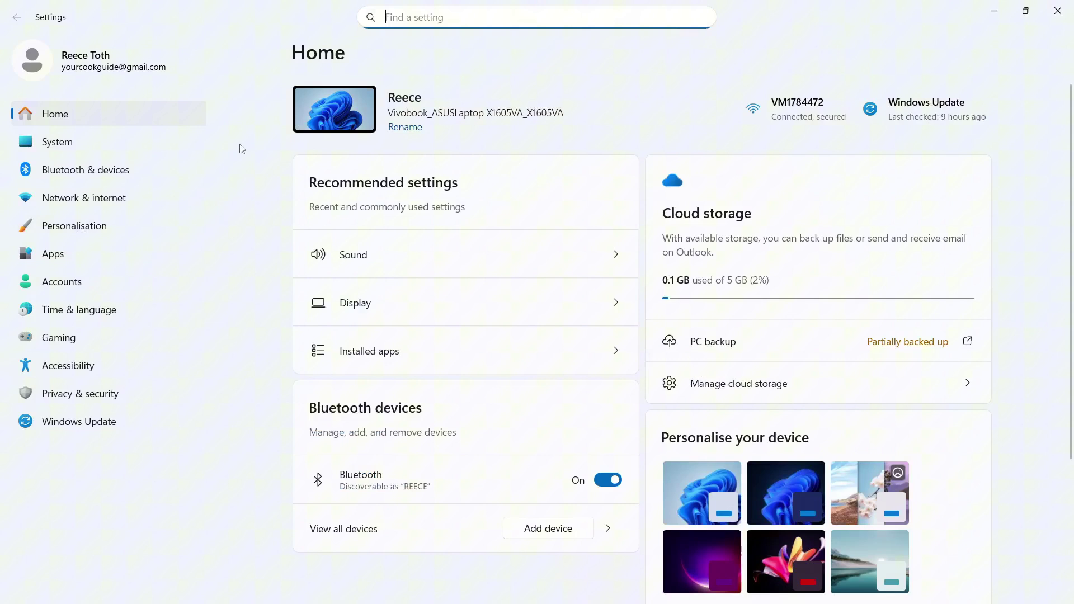
Step: In Apps > Startup, switch Microsoft 365 Copilot to Off
{"action": "left_click", "coordinate": [71, 260]}
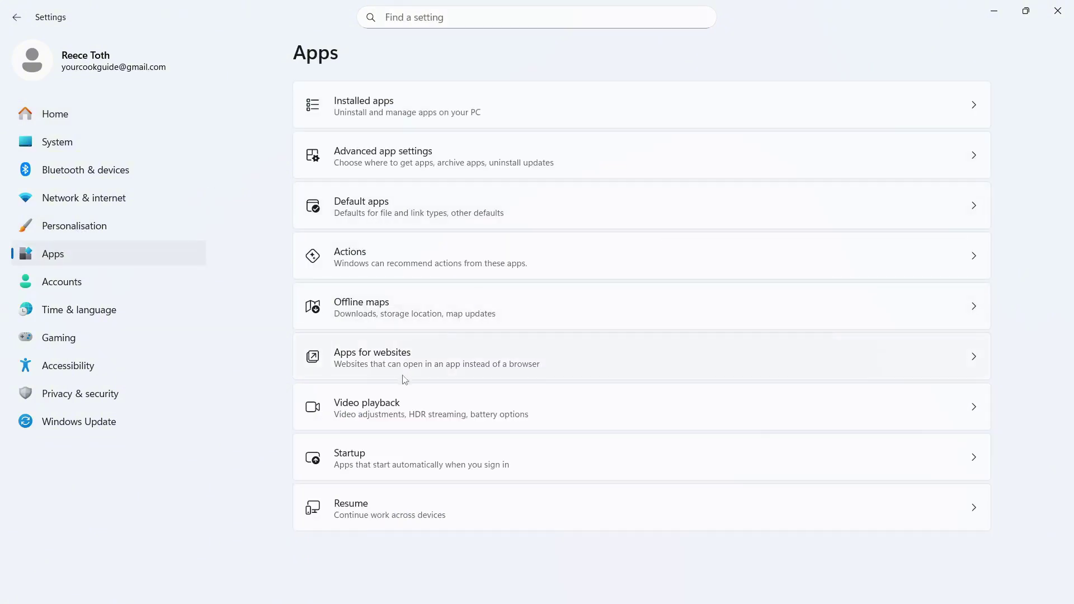
{"action": "left_click", "coordinate": [382, 459]}
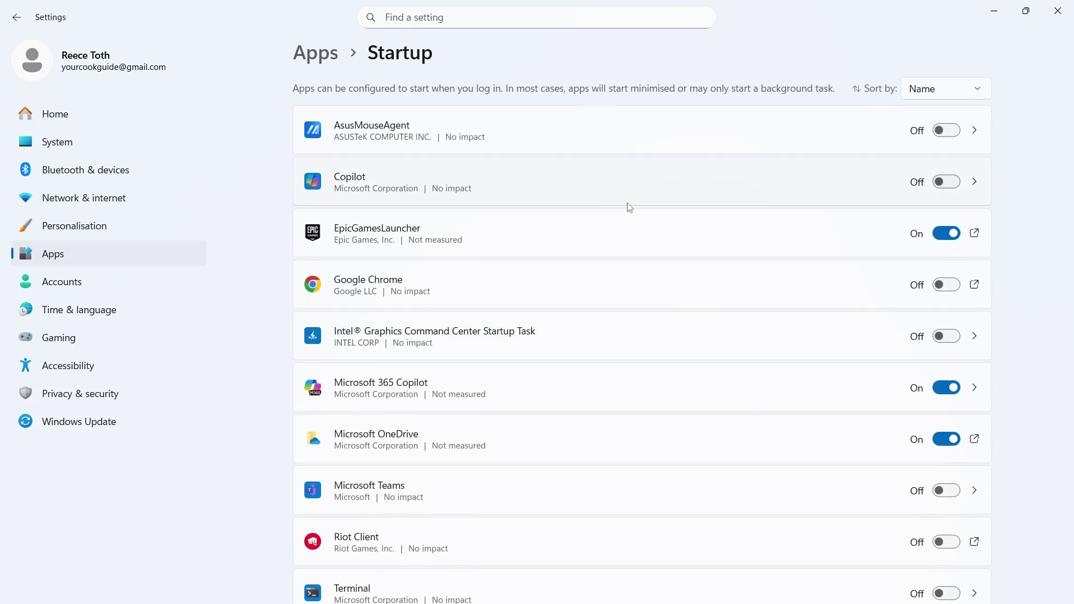
{"action": "scroll", "coordinate": [629, 207], "scroll_direction": "down", "scroll_amount": 2}
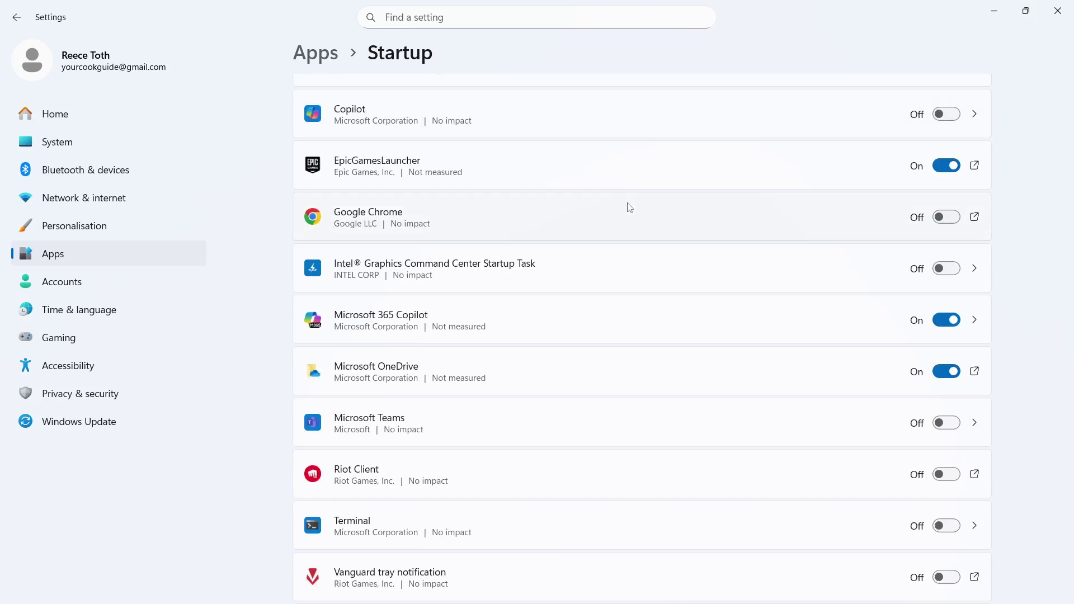
{"action": "scroll", "coordinate": [853, 143], "scroll_direction": "up", "scroll_amount": 2}
{"action": "scroll", "coordinate": [835, 160], "scroll_direction": "down", "scroll_amount": 1}
{"action": "scroll", "coordinate": [837, 162], "scroll_direction": "down", "scroll_amount": 2}
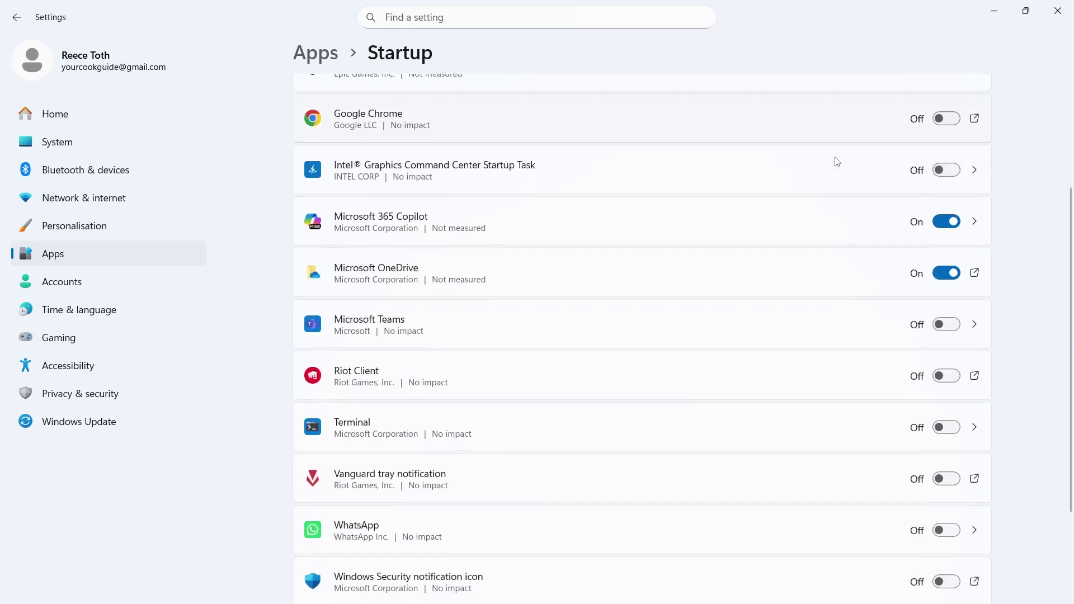
{"action": "left_click", "coordinate": [951, 224]}
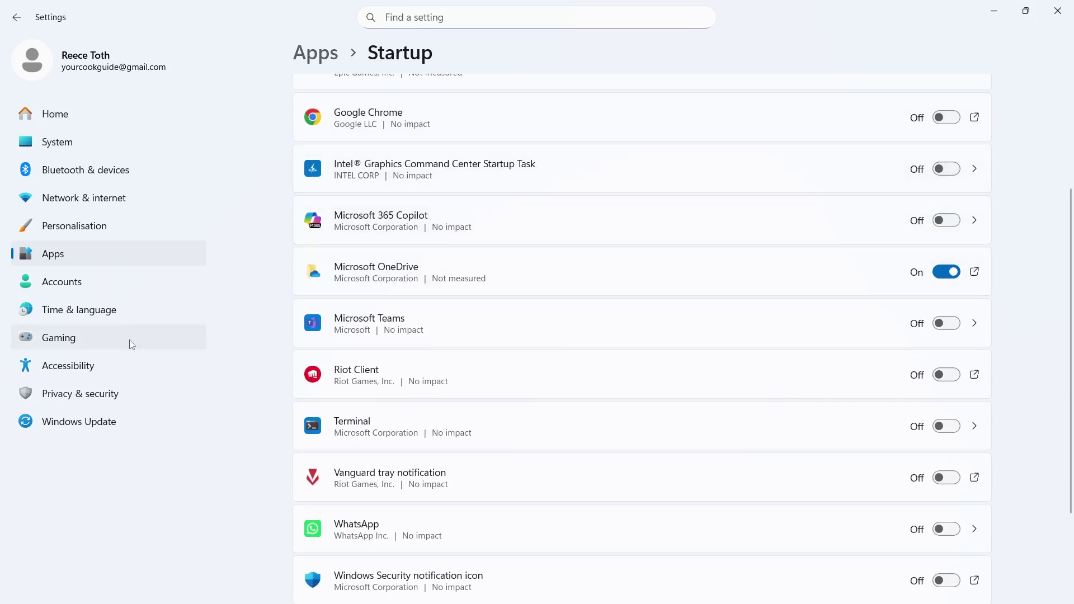
Step: Confirm the Game Bar controller shortcut is off under Gaming, then check Game Mode is on
{"action": "left_click", "coordinate": [108, 343]}
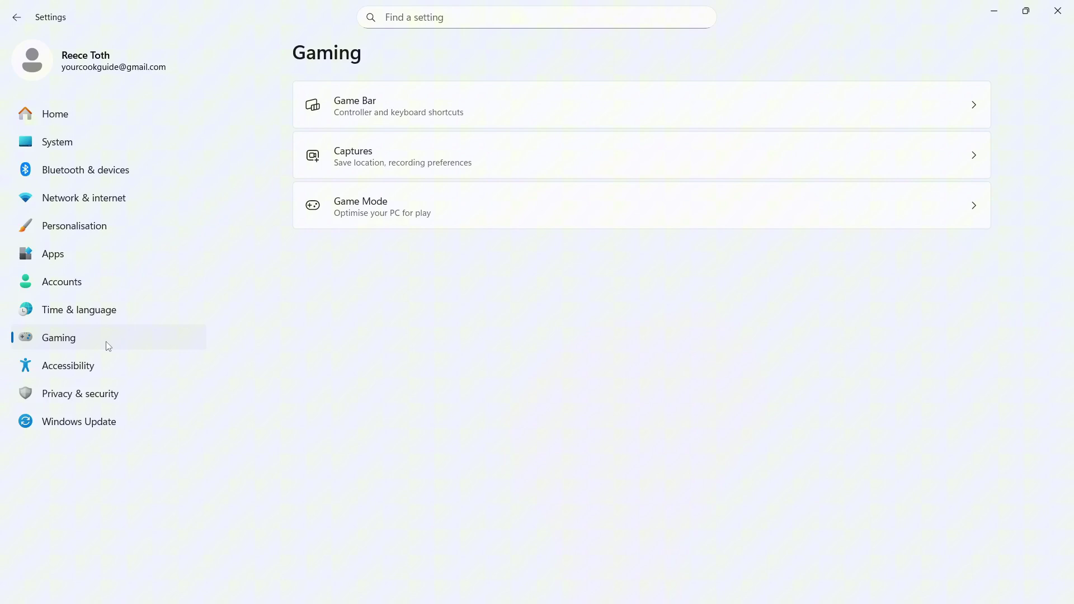
{"action": "left_click", "coordinate": [437, 106]}
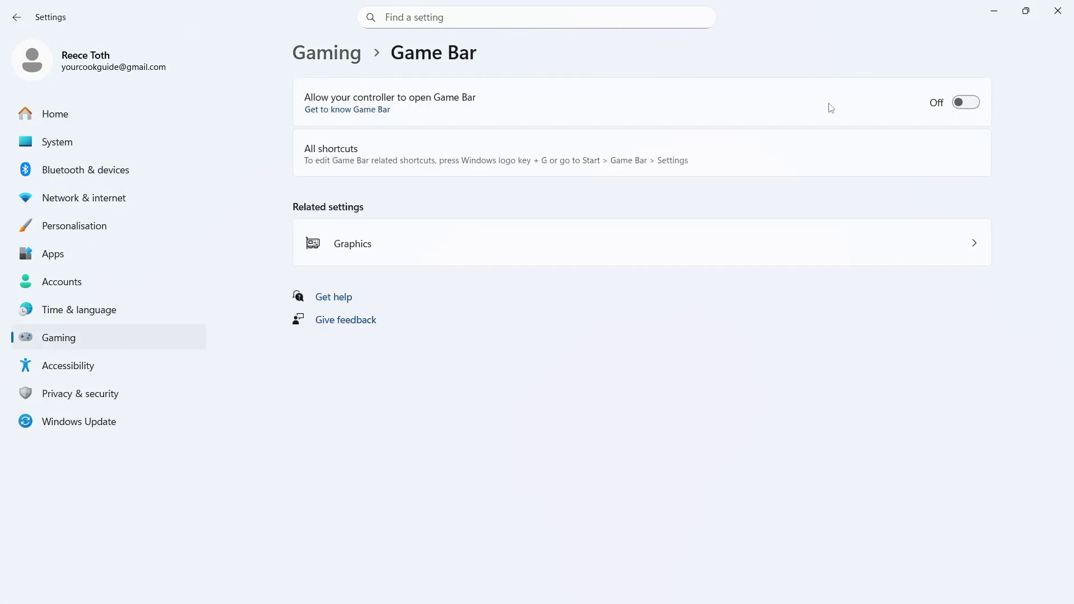
{"action": "left_click", "coordinate": [17, 18]}
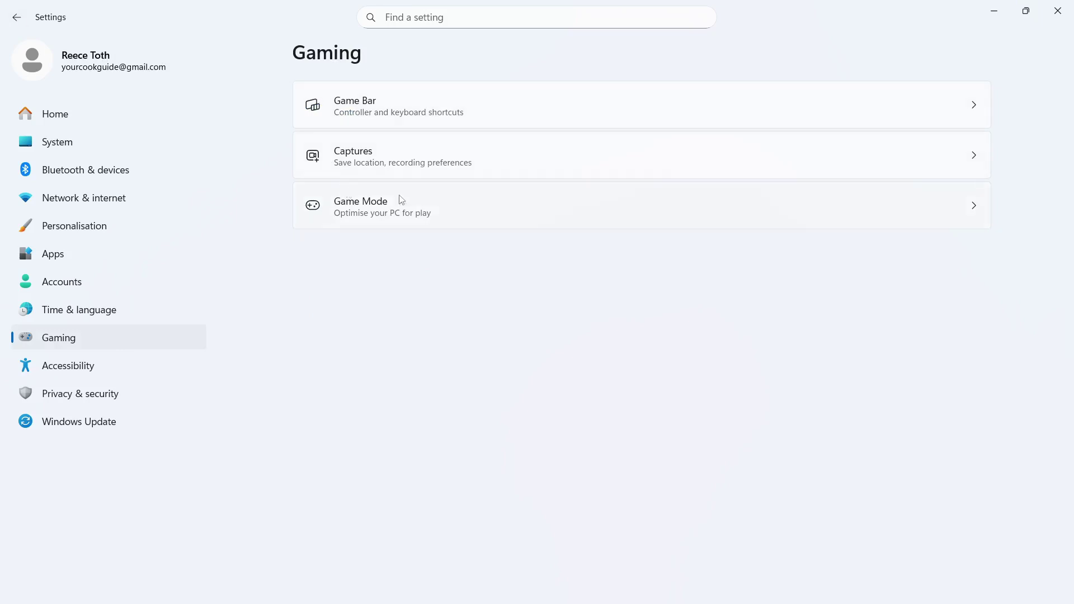
{"action": "left_click", "coordinate": [386, 213]}
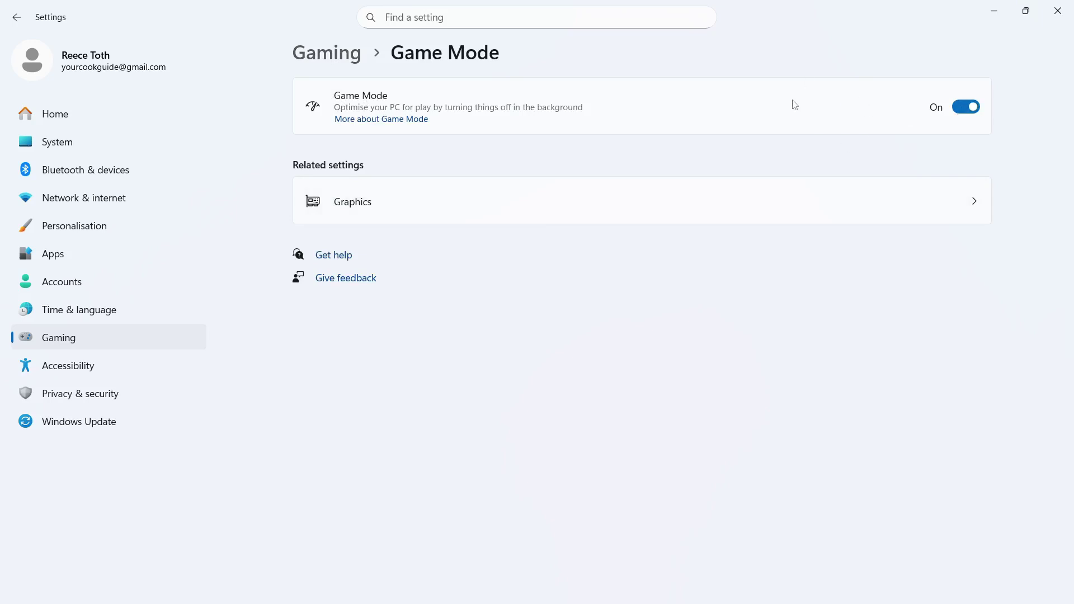
Step: Run Check for updates in Windows Update so the Defender intelligence update starts downloading
{"action": "left_click", "coordinate": [104, 429]}
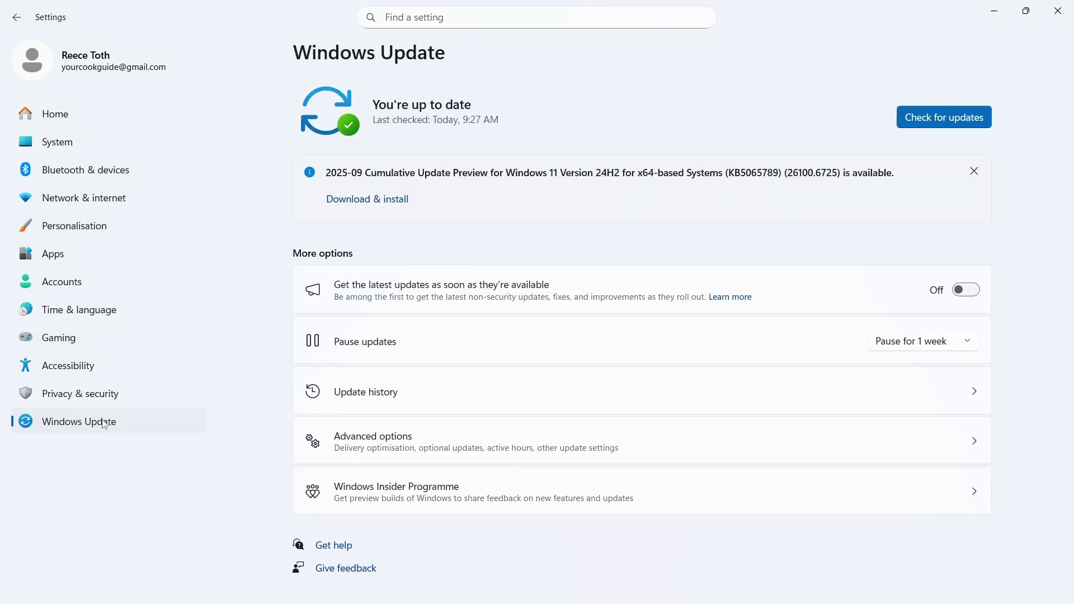
{"action": "left_click", "coordinate": [941, 117]}
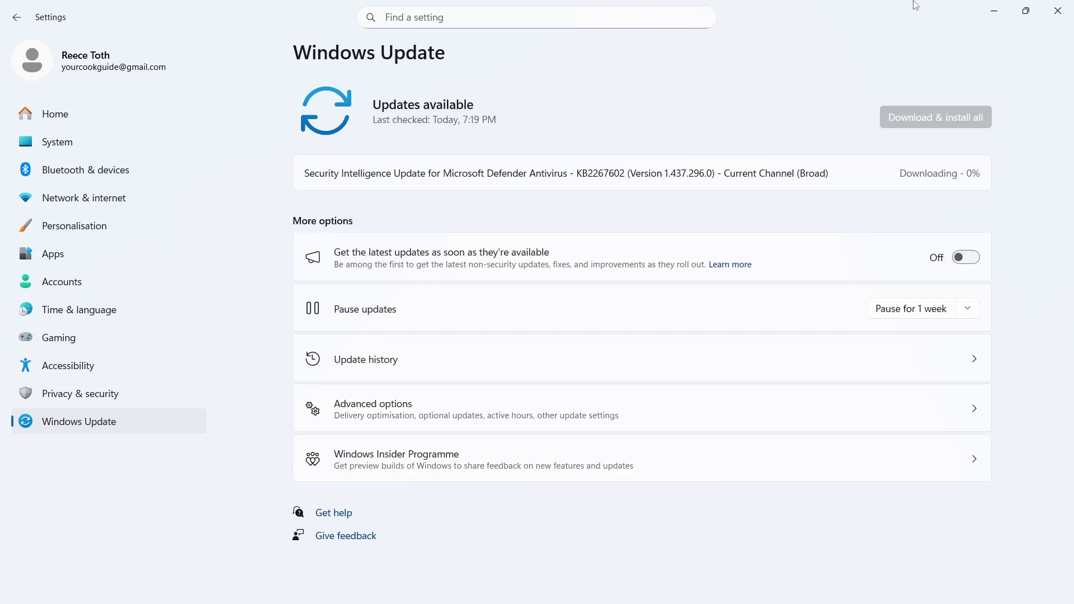
Step: Close Settings and launch Disk Clean-up for drive C via a 'disk c' Start search
{"action": "left_click", "coordinate": [1063, 5]}
{"action": "key", "text": "super"}
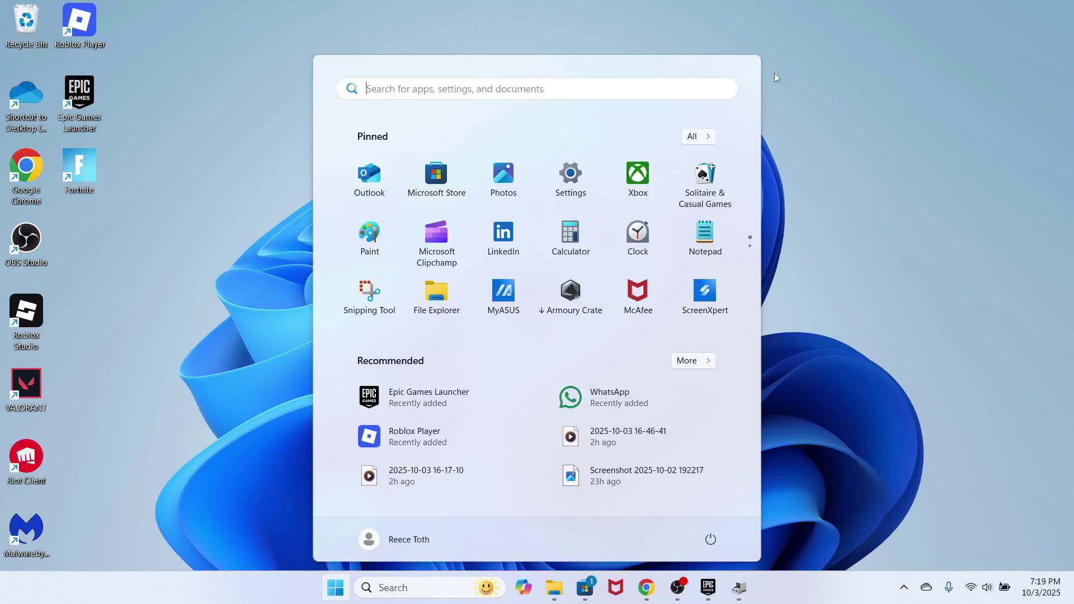
{"action": "type", "text": "disk c"}
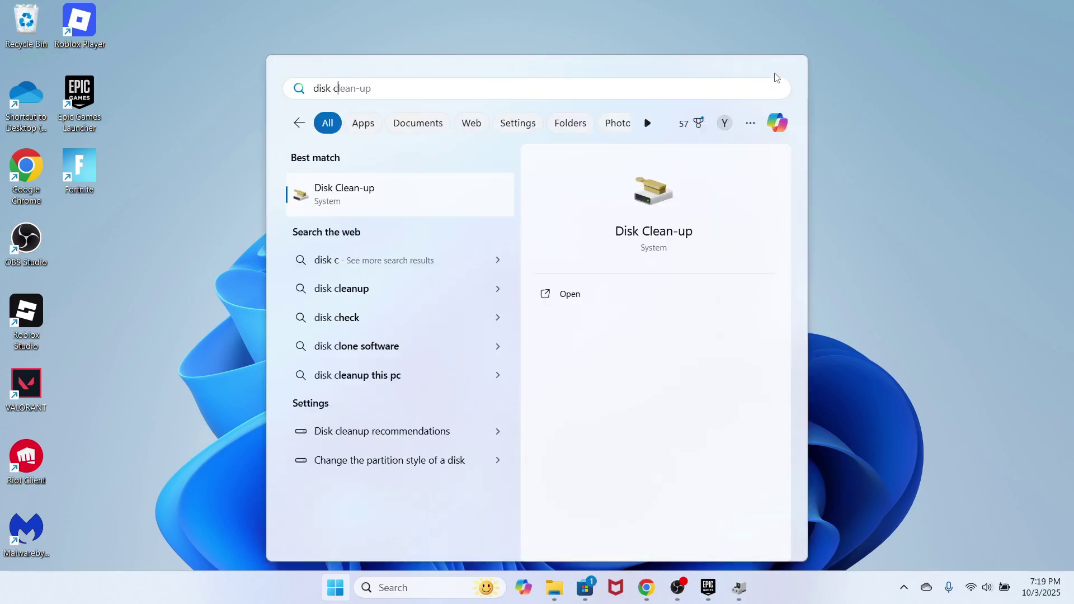
{"action": "left_click", "coordinate": [398, 199]}
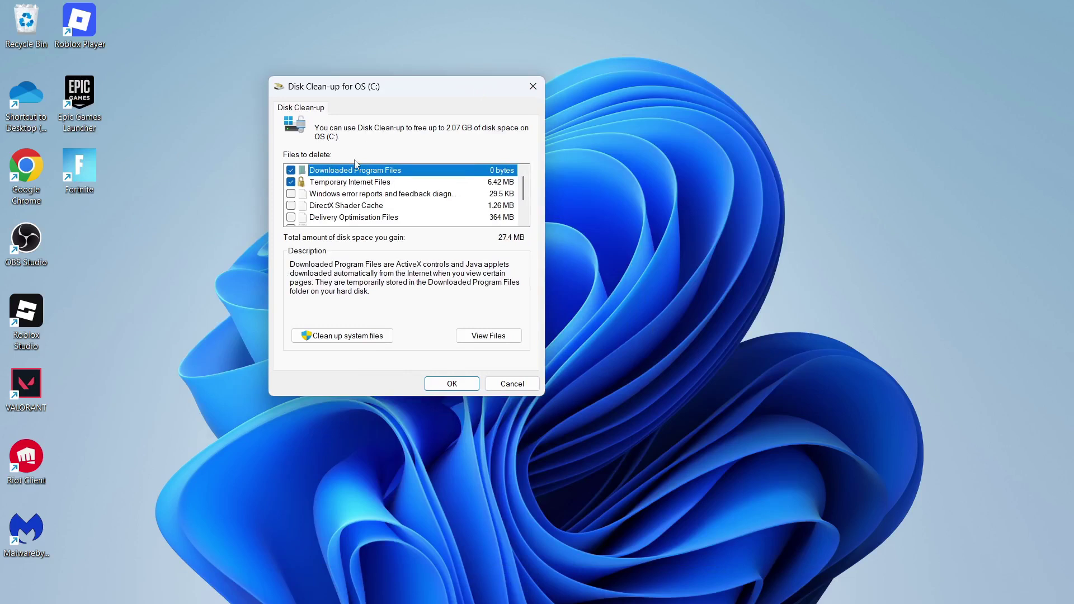
Step: Tick Windows error reports, Delivery Optimisation Files and Recycle Bin, then permanently delete the files
{"action": "left_click", "coordinate": [290, 195]}
{"action": "left_click", "coordinate": [291, 216]}
{"action": "scroll", "coordinate": [292, 215], "scroll_direction": "down", "scroll_amount": 1}
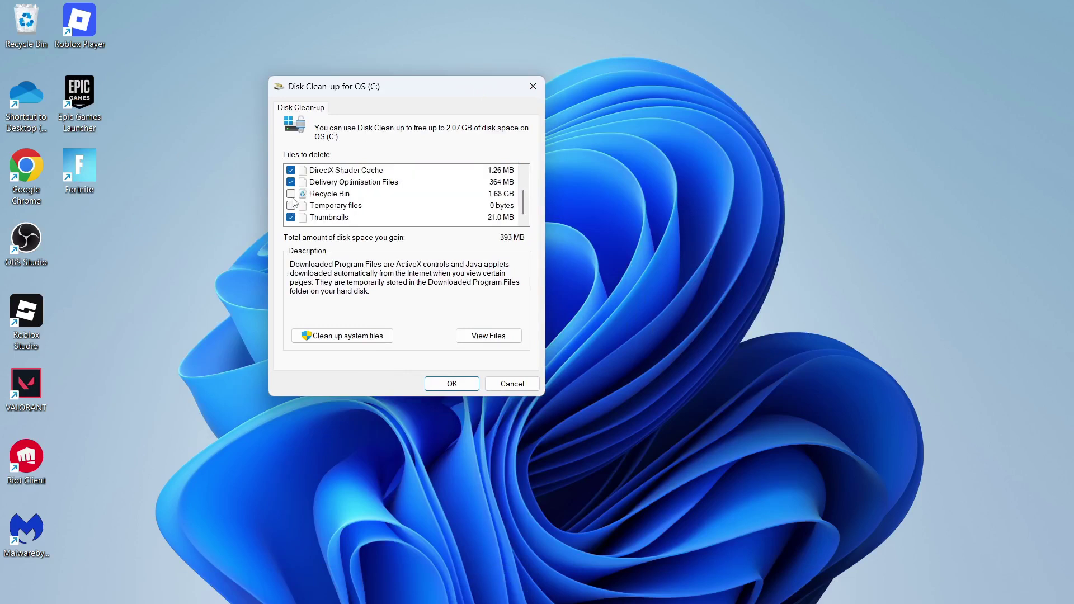
{"action": "left_click", "coordinate": [291, 194]}
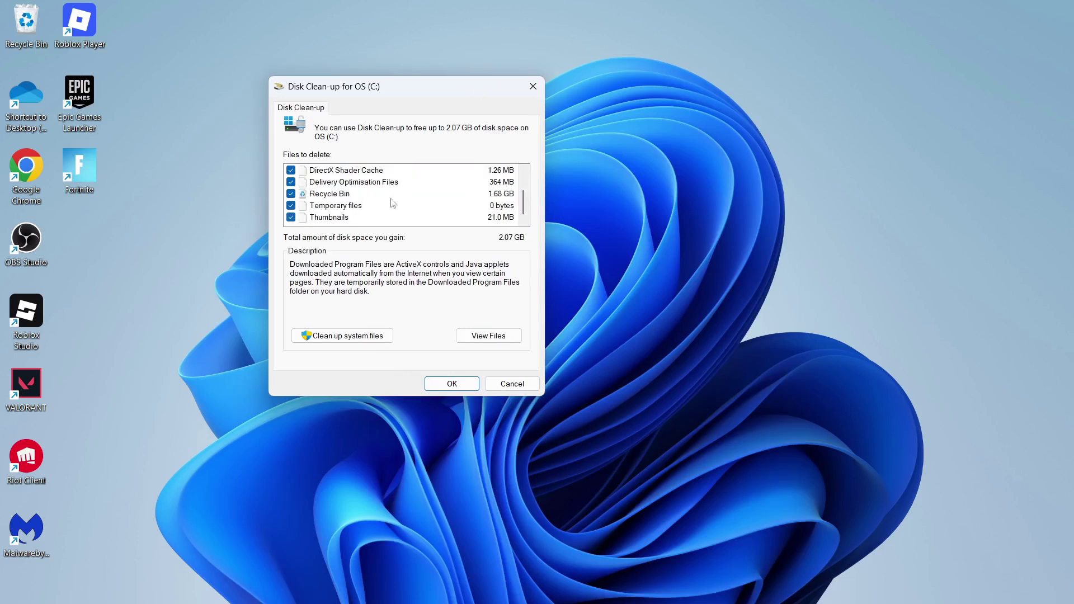
{"action": "left_click", "coordinate": [447, 386]}
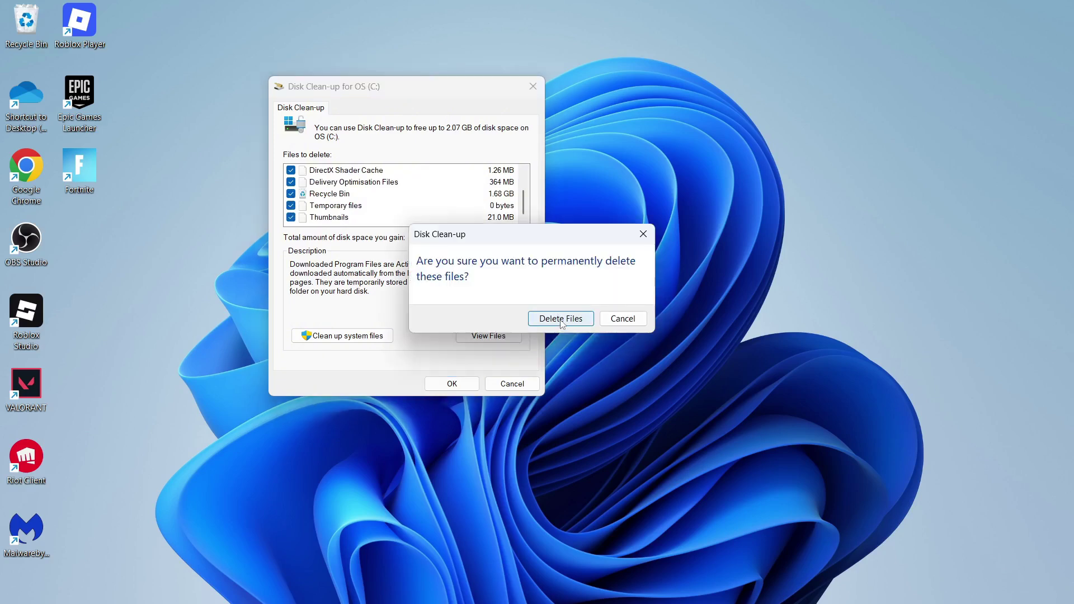
{"action": "left_click", "coordinate": [561, 319]}
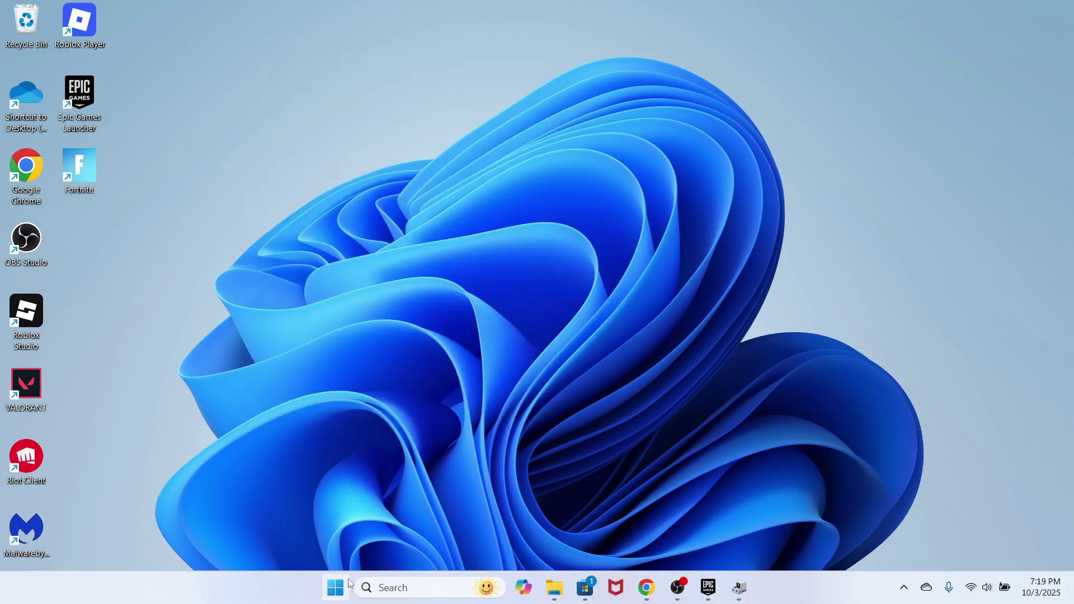
Step: Launch Command Prompt as administrator from a 'cmd' Start search
{"action": "left_click", "coordinate": [334, 585]}
{"action": "type", "text": "cmd"}
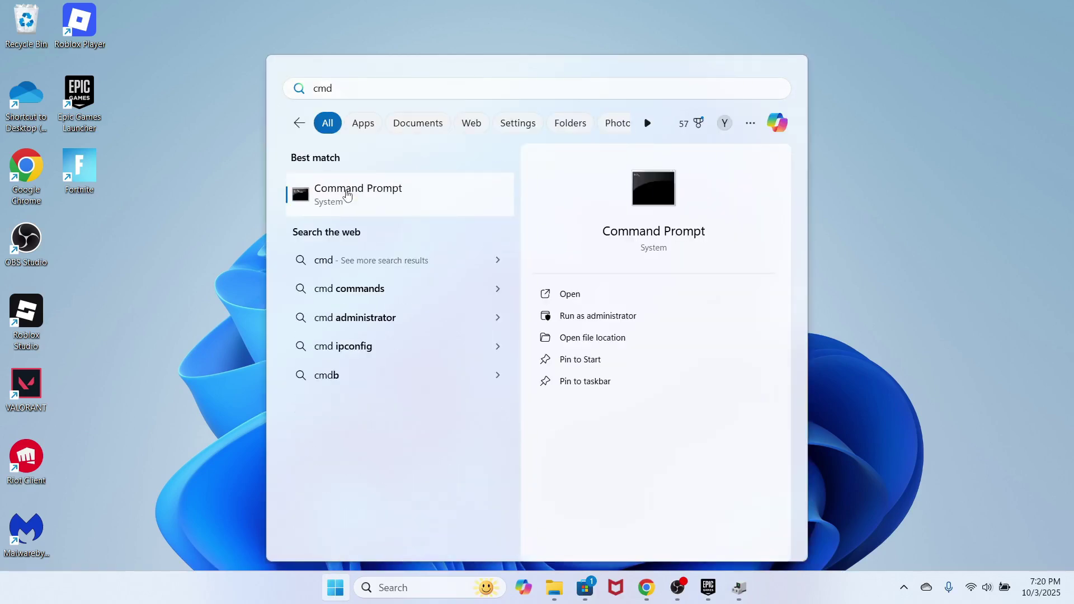
{"action": "right_click", "coordinate": [347, 196]}
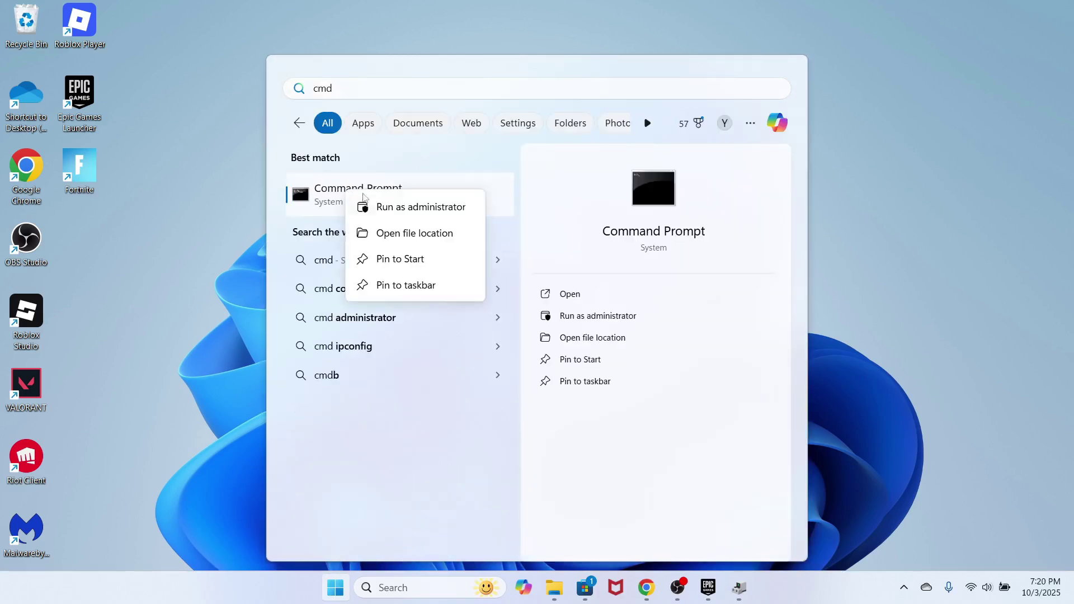
{"action": "left_click", "coordinate": [407, 208]}
Step: Run ping 1.1.1.1 and ping 8.8.8.8
{"action": "type", "text": "ping 1.1."}
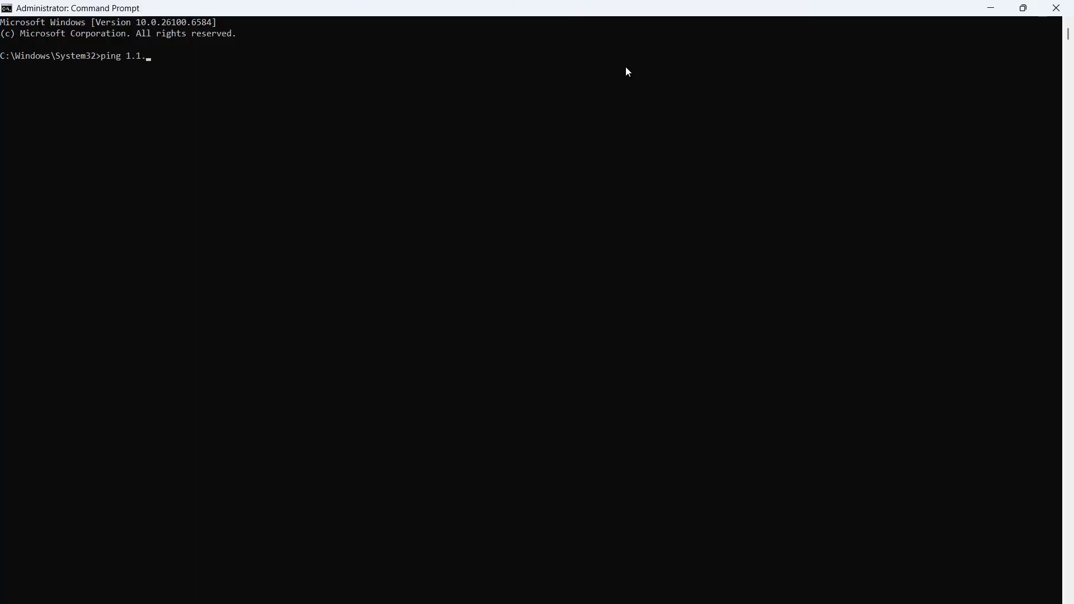
{"action": "type", "text": "1.1"}
{"action": "key", "text": "Return"}
{"action": "type", "text": "ping"}
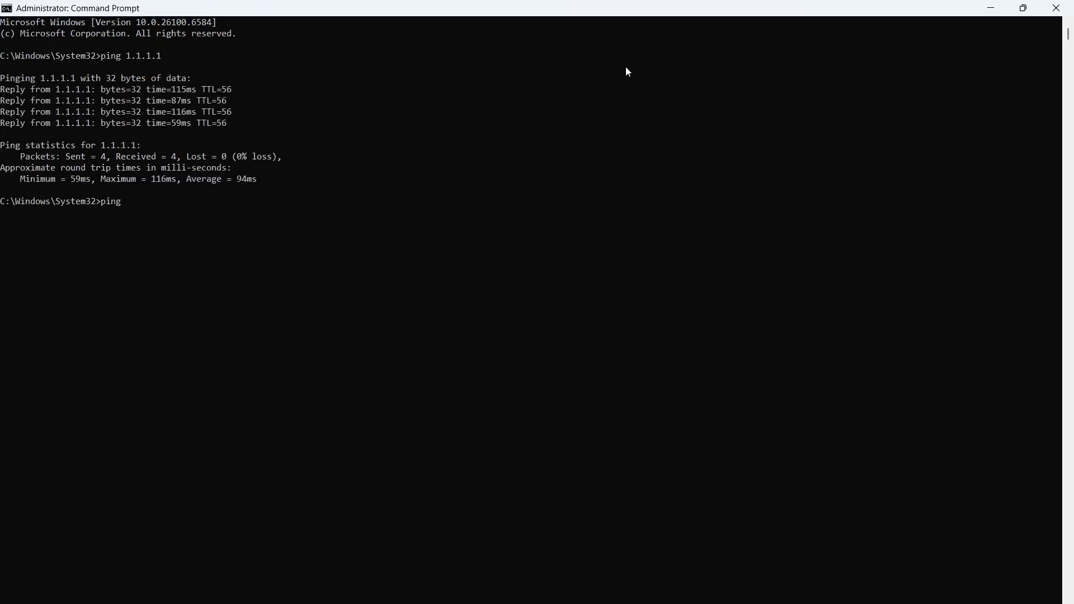
{"action": "type", "text": " 8.8.8.8"}
{"action": "key", "text": "Return"}
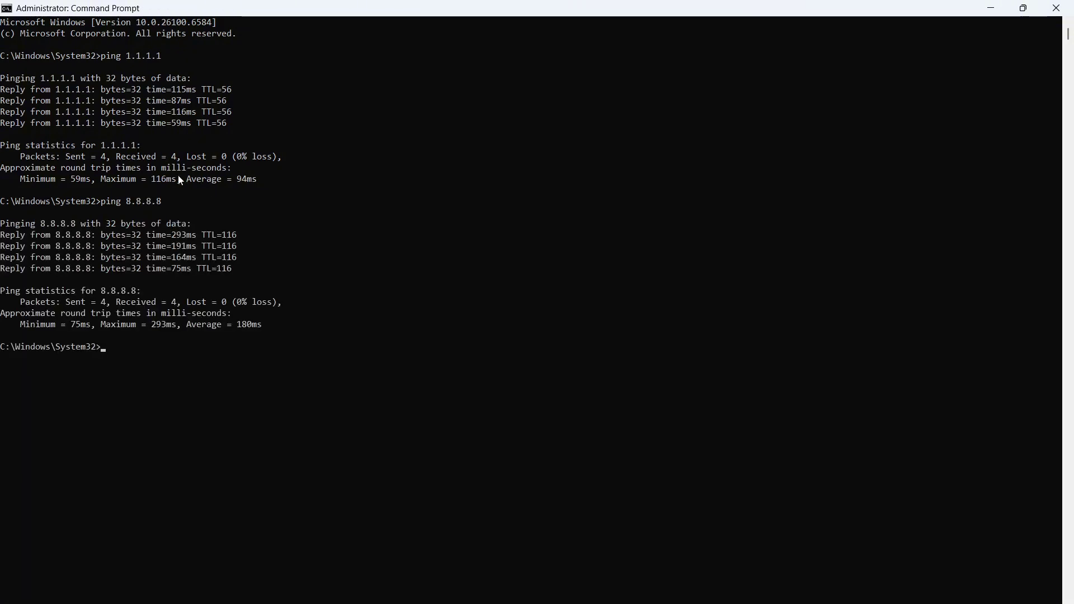
Step: Highlight the Average results to compare 1.1.1.1 at 94ms against 8.8.8.8 at 180ms
{"action": "left_click_drag", "start_coordinate": [187, 179], "coordinate": [271, 179]}
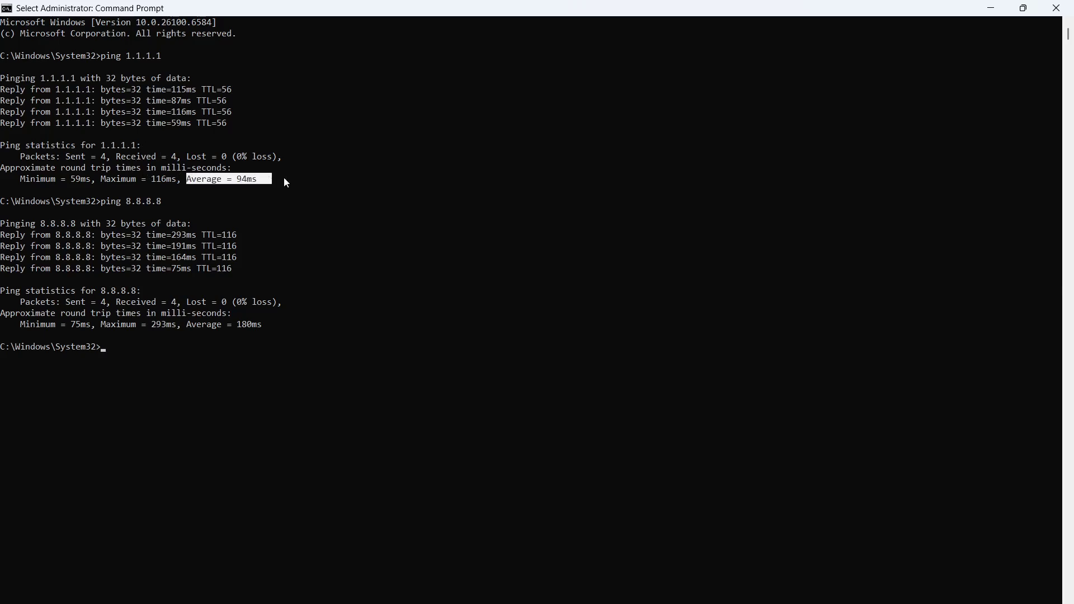
{"action": "left_click", "coordinate": [286, 178]}
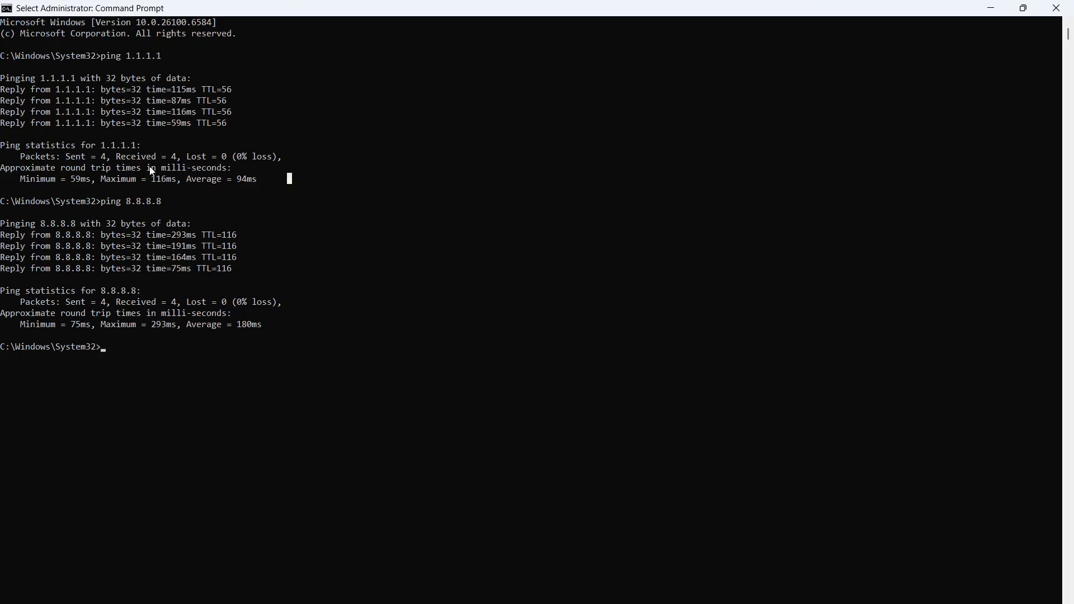
{"action": "left_click_drag", "start_coordinate": [103, 146], "coordinate": [141, 147]}
{"action": "left_click", "coordinate": [199, 180]}
{"action": "left_click_drag", "start_coordinate": [184, 179], "coordinate": [261, 185]}
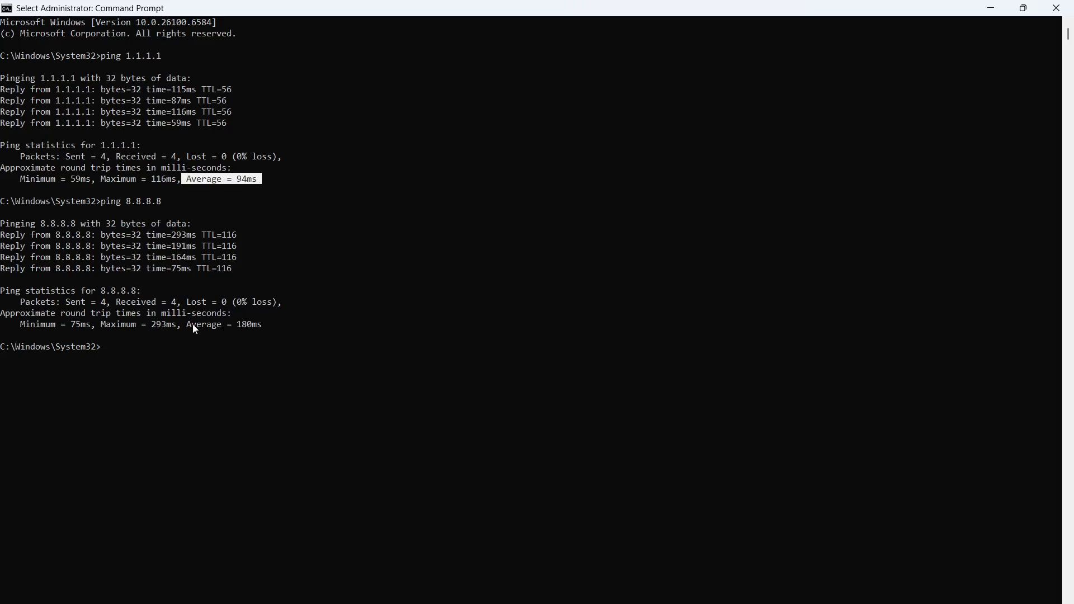
{"action": "left_click_drag", "start_coordinate": [189, 326], "coordinate": [273, 329]}
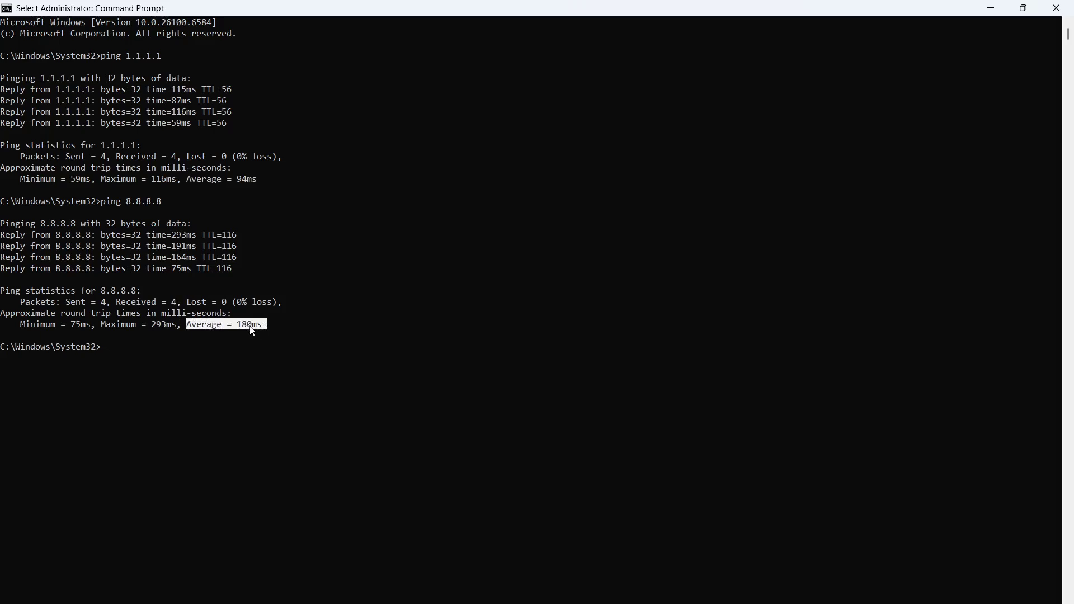
{"action": "left_click", "coordinate": [153, 156]}
{"action": "left_click_drag", "start_coordinate": [98, 147], "coordinate": [141, 149]}
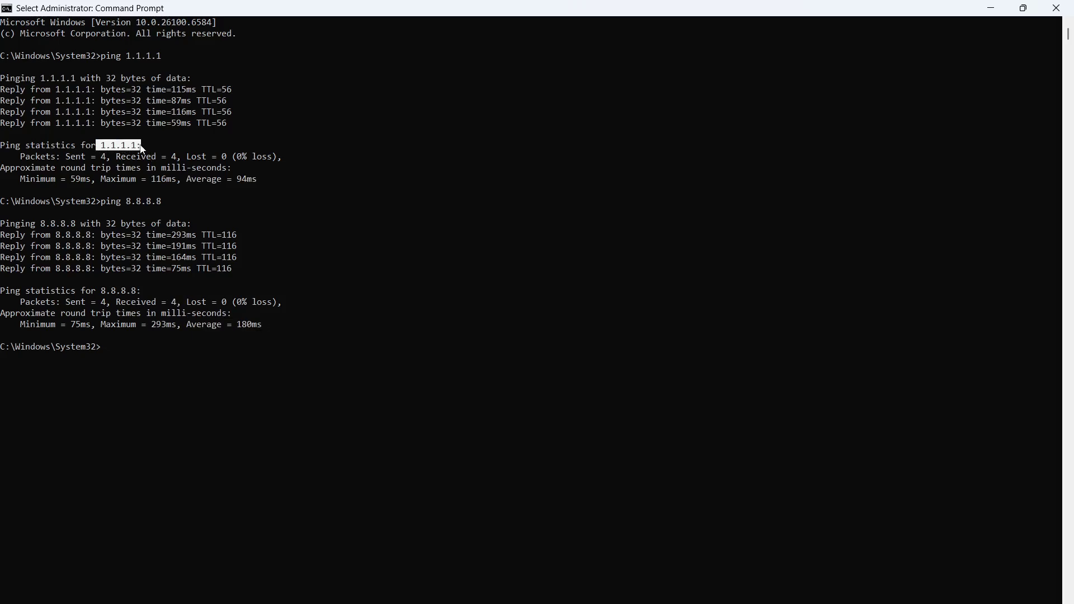
{"action": "left_click", "coordinate": [168, 148]}
{"action": "left_click", "coordinate": [134, 224]}
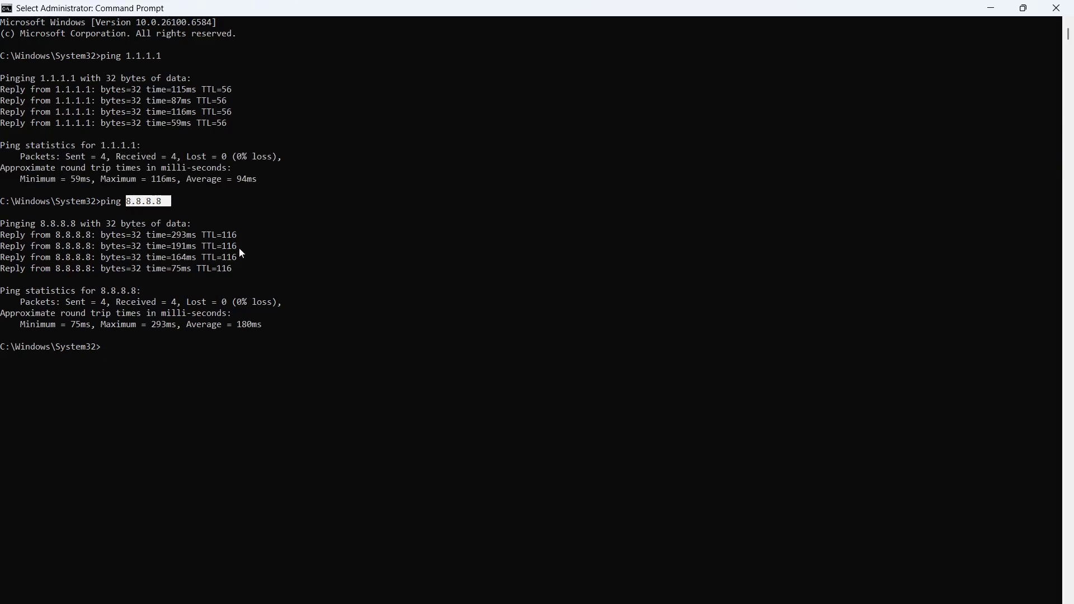
Step: Open Control Panel via a 'contr' Start search
{"action": "left_click", "coordinate": [989, 8]}
{"action": "key", "text": "super"}
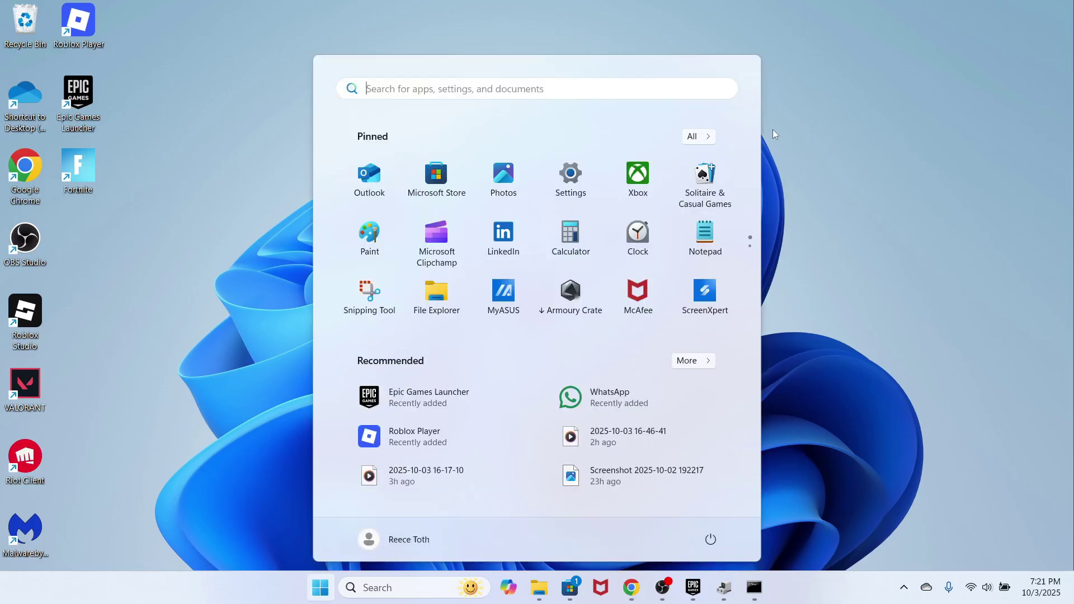
{"action": "type", "text": "cont"}
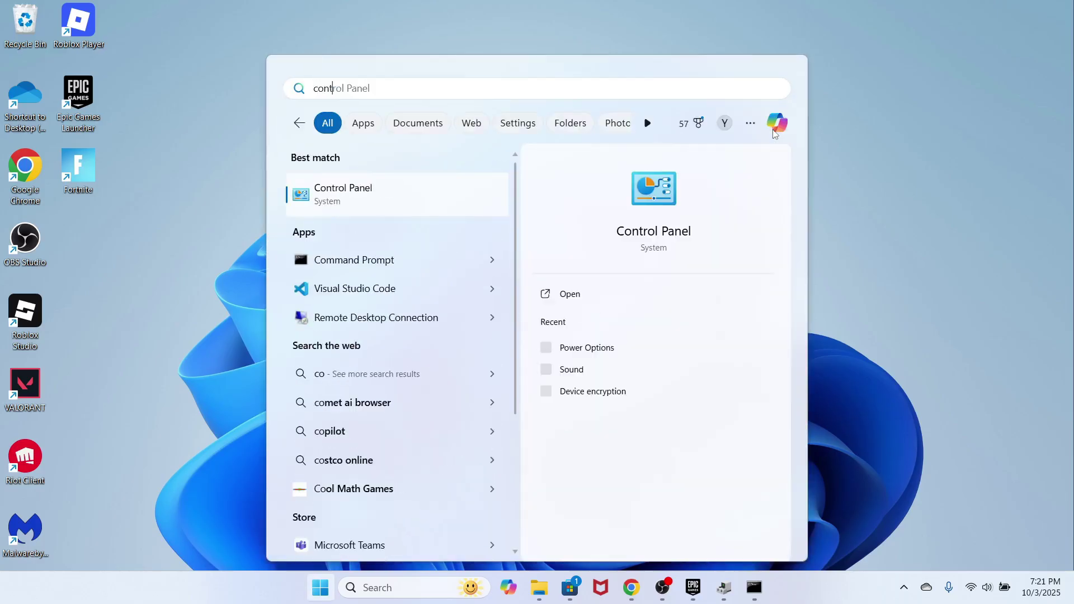
{"action": "type", "text": "r"}
{"action": "left_click", "coordinate": [415, 199]}
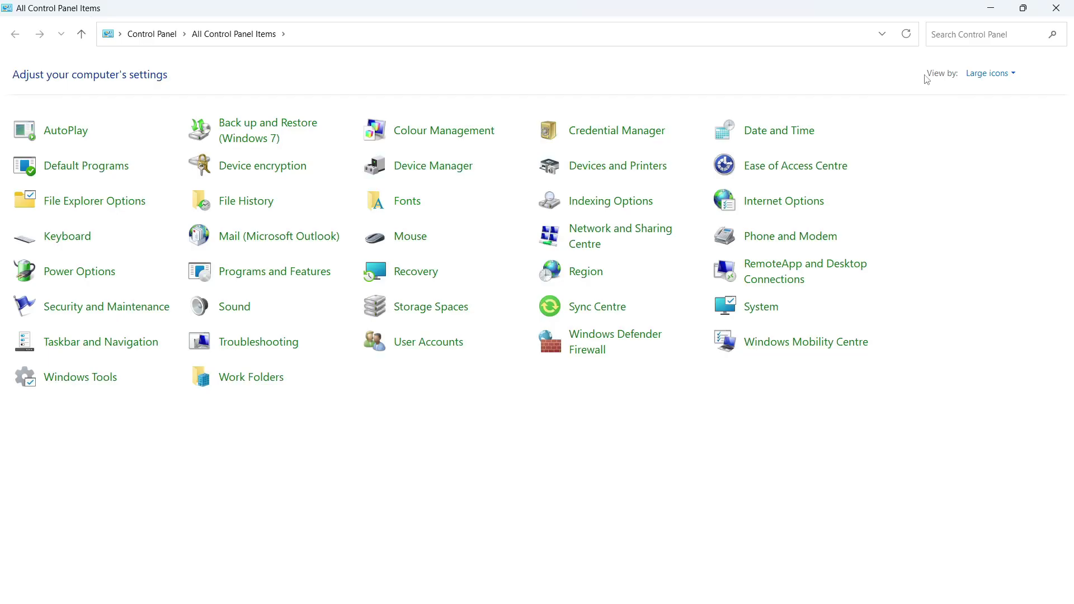
Step: Go through Network and Sharing Centre to Change adapter settings
{"action": "left_click", "coordinate": [984, 78]}
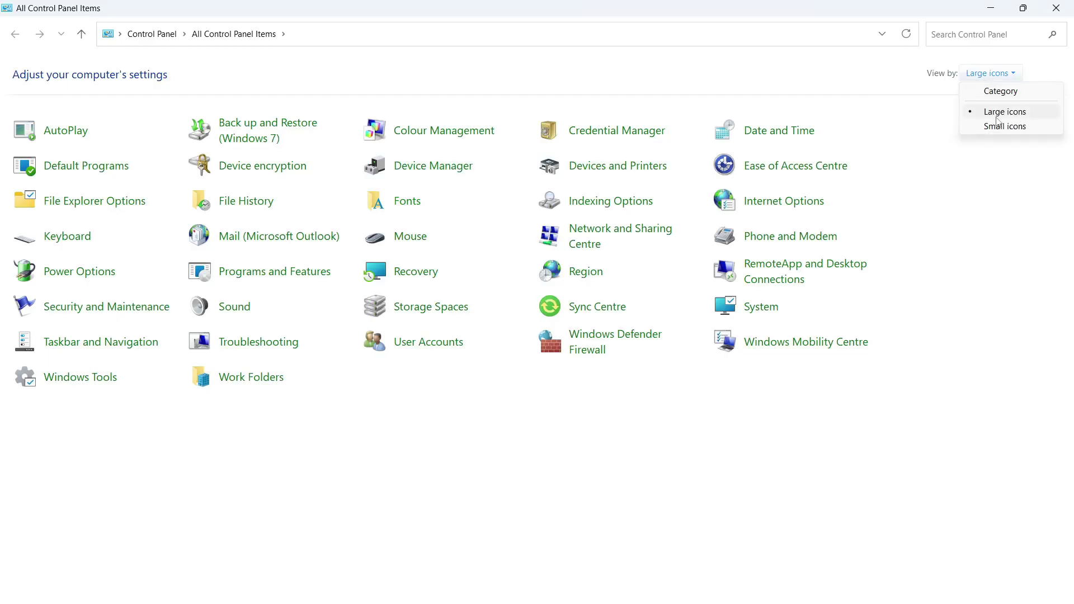
{"action": "left_click", "coordinate": [635, 177]}
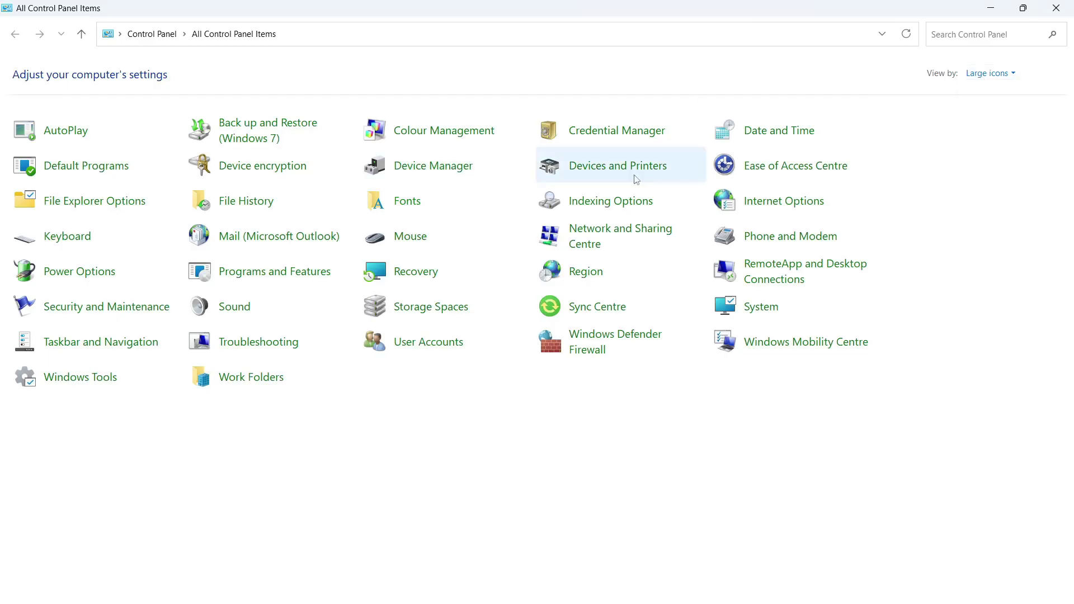
{"action": "left_click", "coordinate": [636, 234]}
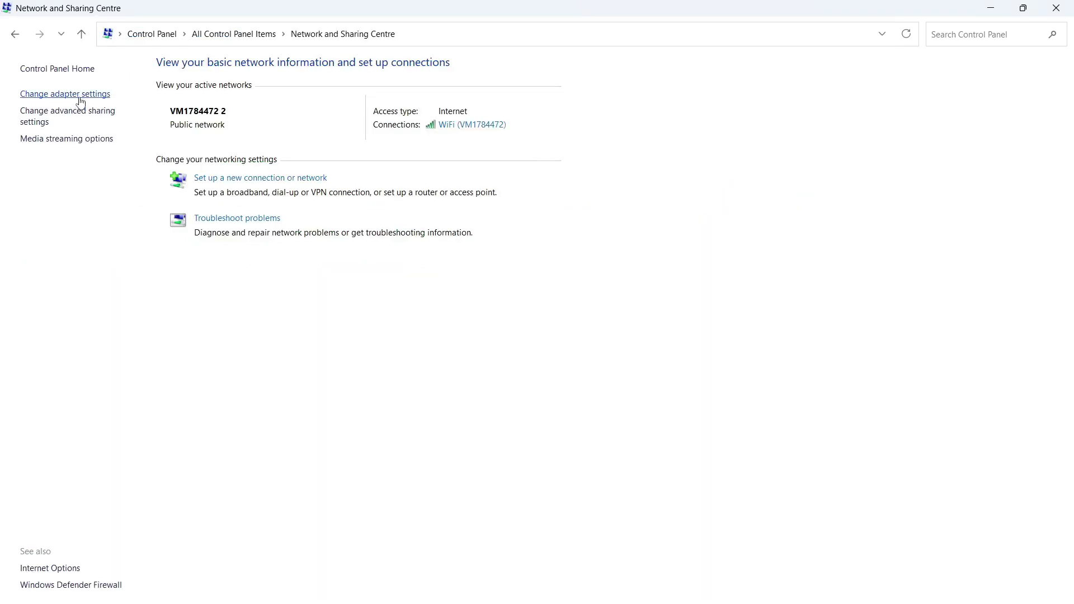
{"action": "left_click", "coordinate": [79, 98]}
Step: Open the WiFi adapter's Internet Protocol Version 4 (TCP/IPv4) properties
{"action": "left_click", "coordinate": [276, 99]}
{"action": "right_click", "coordinate": [276, 104]}
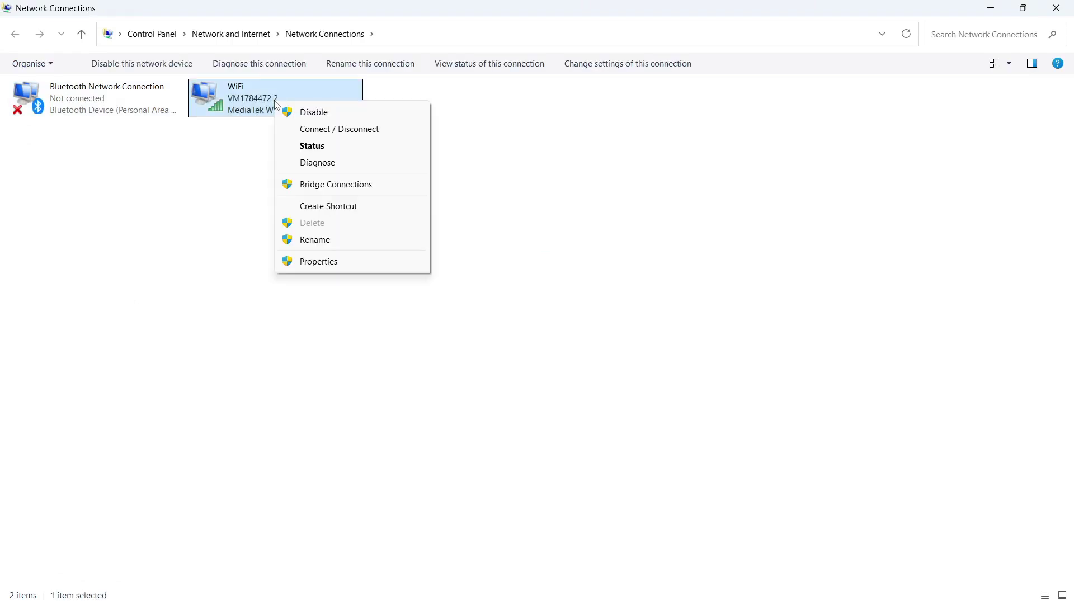
{"action": "left_click", "coordinate": [319, 263]}
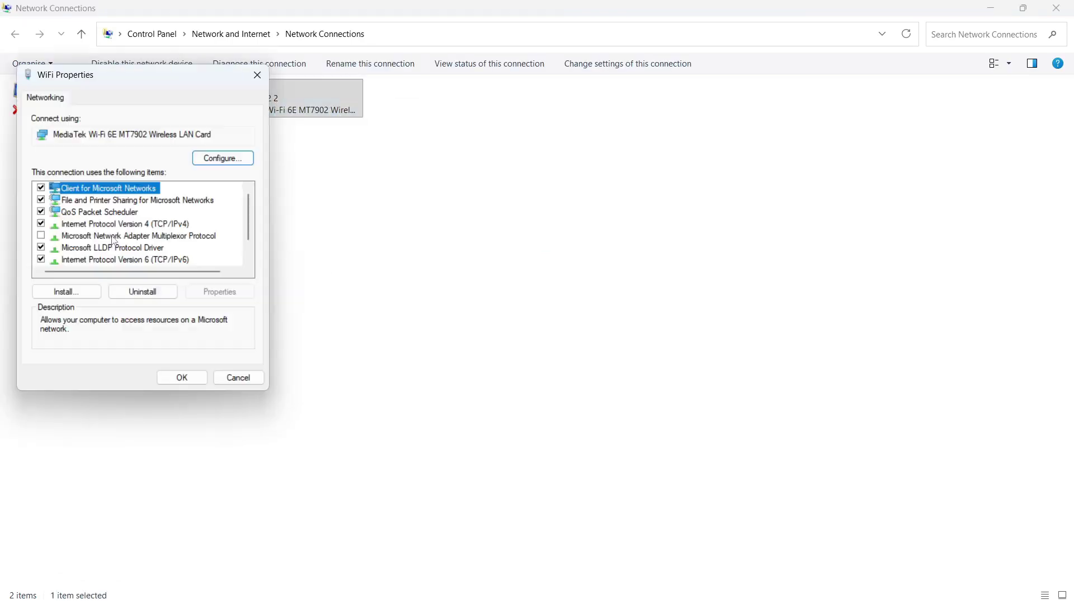
{"action": "scroll", "coordinate": [115, 241], "scroll_direction": "down", "scroll_amount": 1}
{"action": "left_click", "coordinate": [128, 201]}
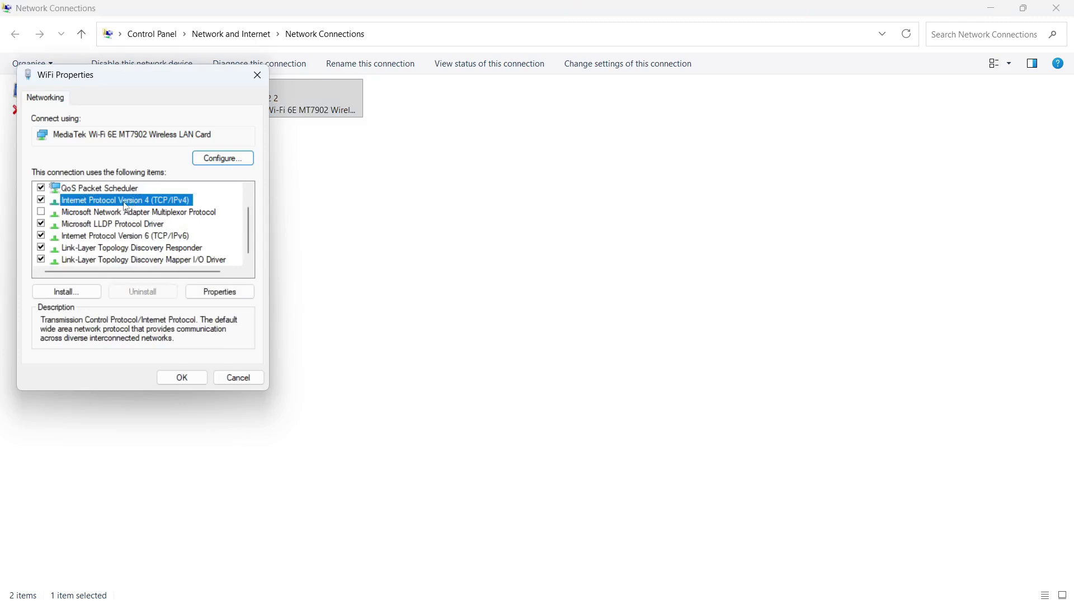
{"action": "left_click", "coordinate": [223, 291]}
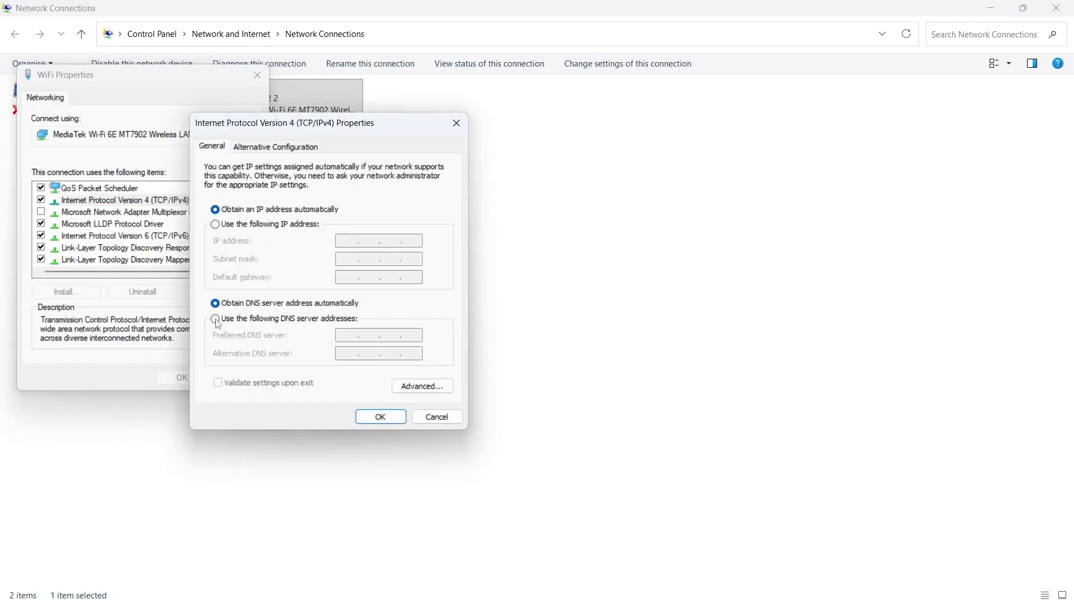
Step: Set DNS servers 1.1.1.1 and 1.0.0.1, confirm both dialogs, and close Network Connections
{"action": "left_click", "coordinate": [216, 319]}
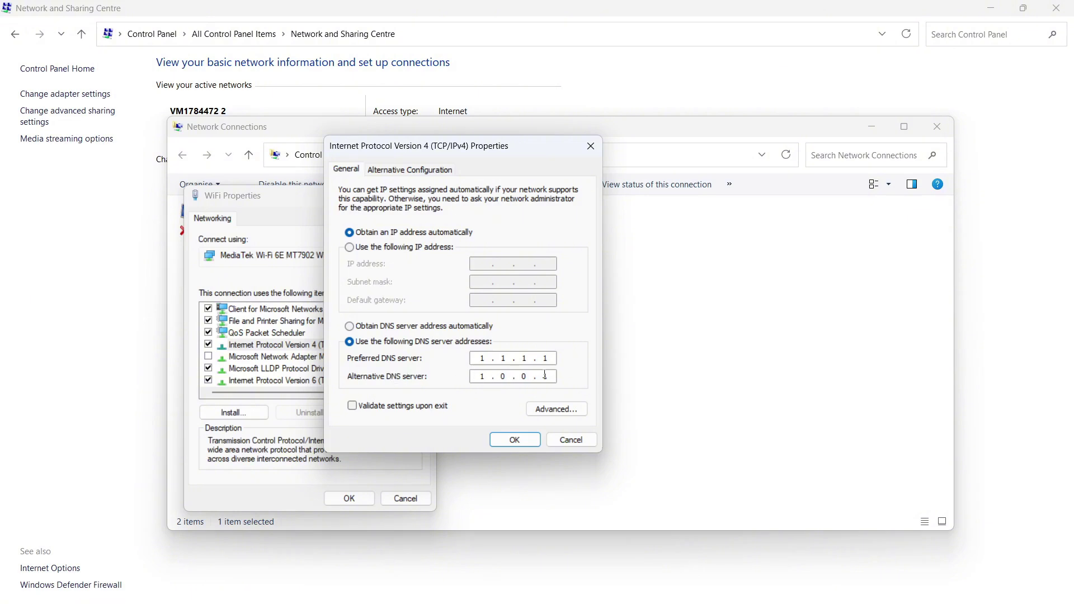
{"action": "left_click", "coordinate": [515, 439]}
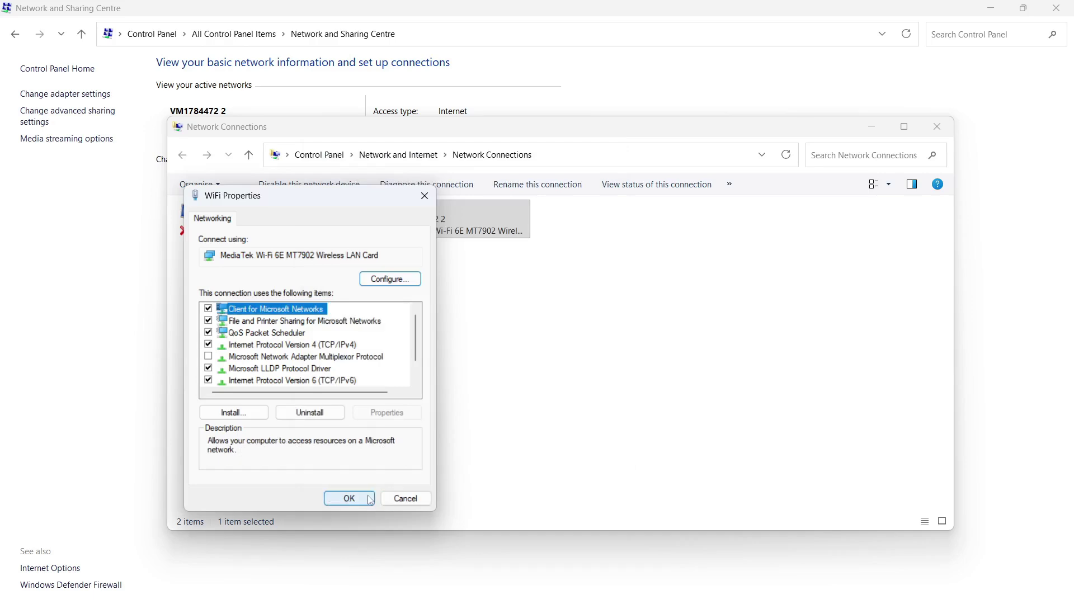
{"action": "left_click", "coordinate": [349, 499]}
{"action": "key", "text": "alt+F4"}
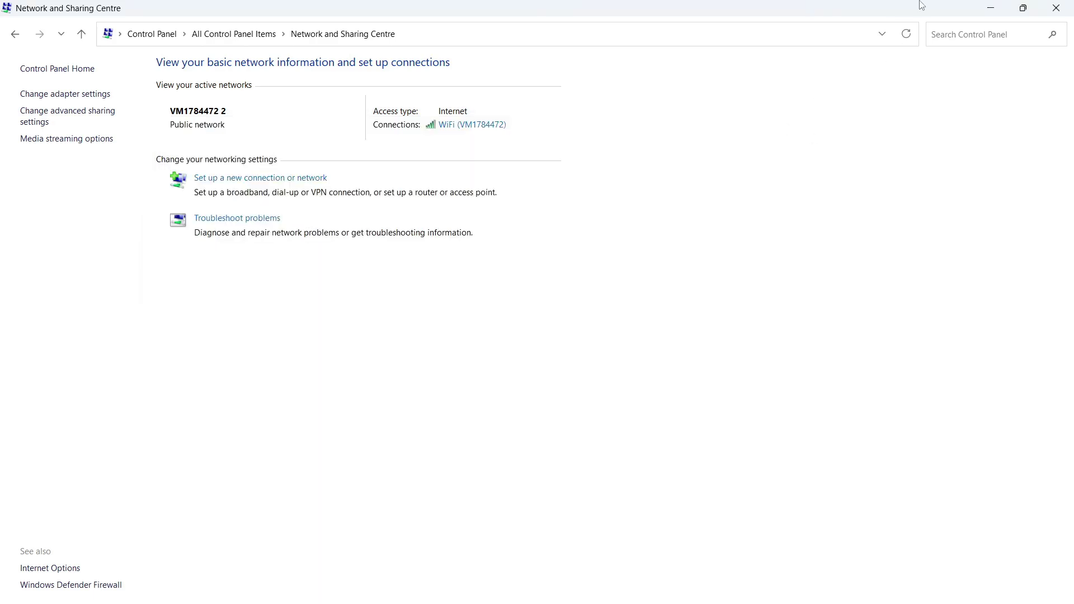
Step: Minimise Network and Sharing Centre and open Fortnite's Video settings from the lobby side panel
{"action": "left_click", "coordinate": [990, 8]}
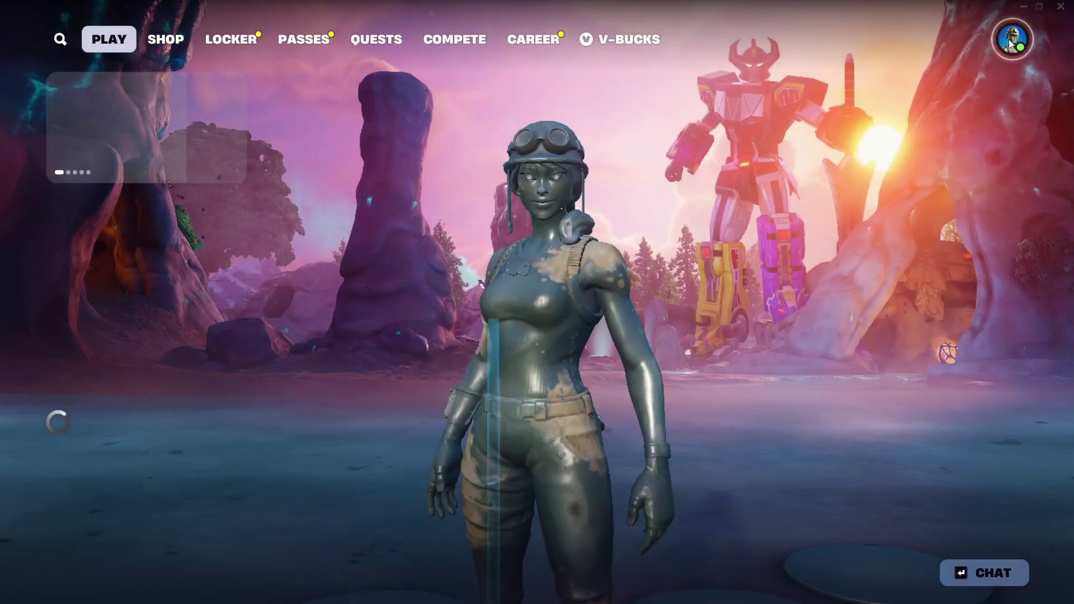
{"action": "left_click", "coordinate": [1012, 38]}
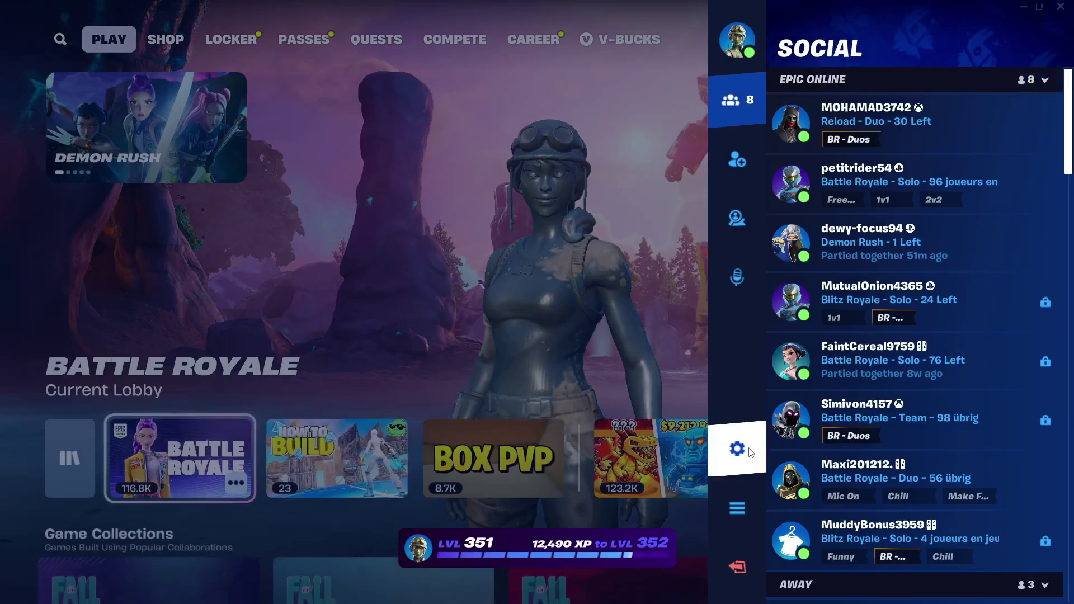
{"action": "left_click", "coordinate": [740, 449]}
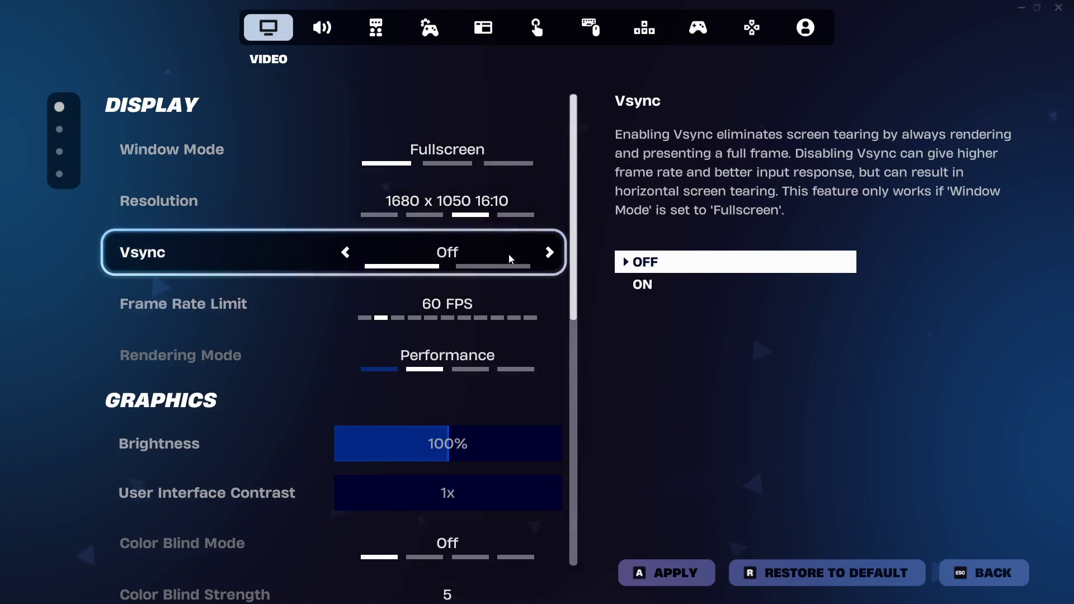
Step: Check the Performance rendering, 70% 3D resolution and Low textures settings, then return to the lobby
{"action": "scroll", "coordinate": [510, 259], "scroll_direction": "down", "scroll_amount": 1}
{"action": "scroll", "coordinate": [303, 290], "scroll_direction": "down", "scroll_amount": 2}
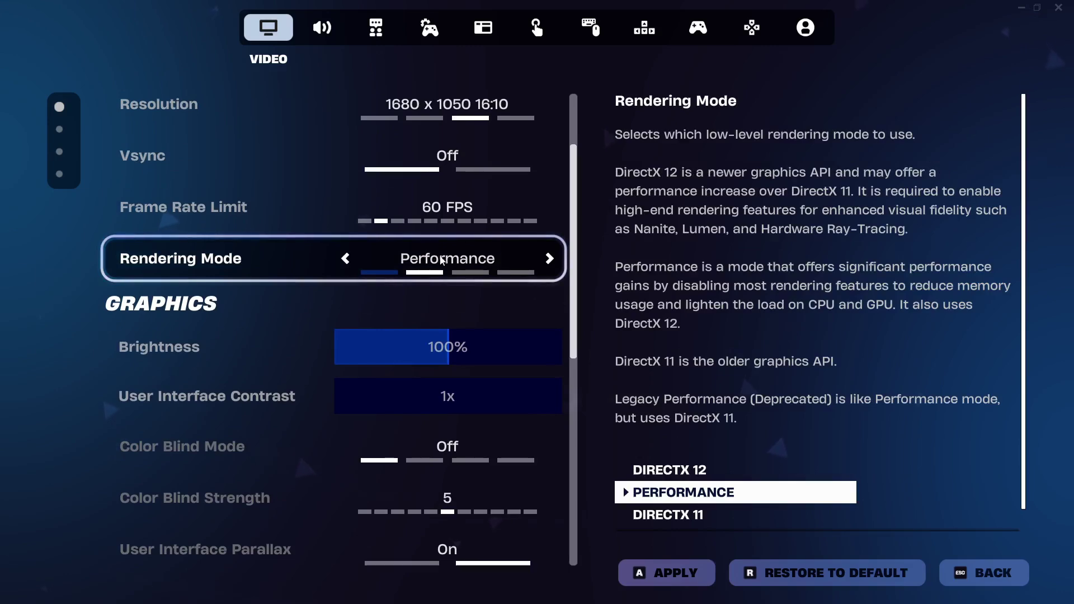
{"action": "scroll", "coordinate": [314, 330], "scroll_direction": "down", "scroll_amount": 8}
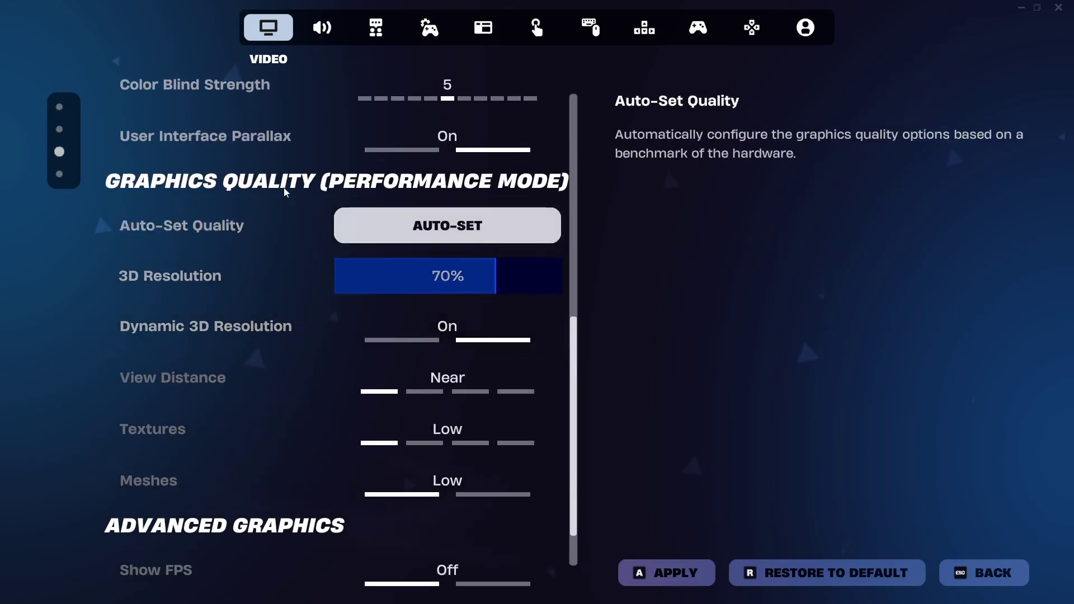
{"action": "scroll", "coordinate": [286, 190], "scroll_direction": "down", "scroll_amount": 2}
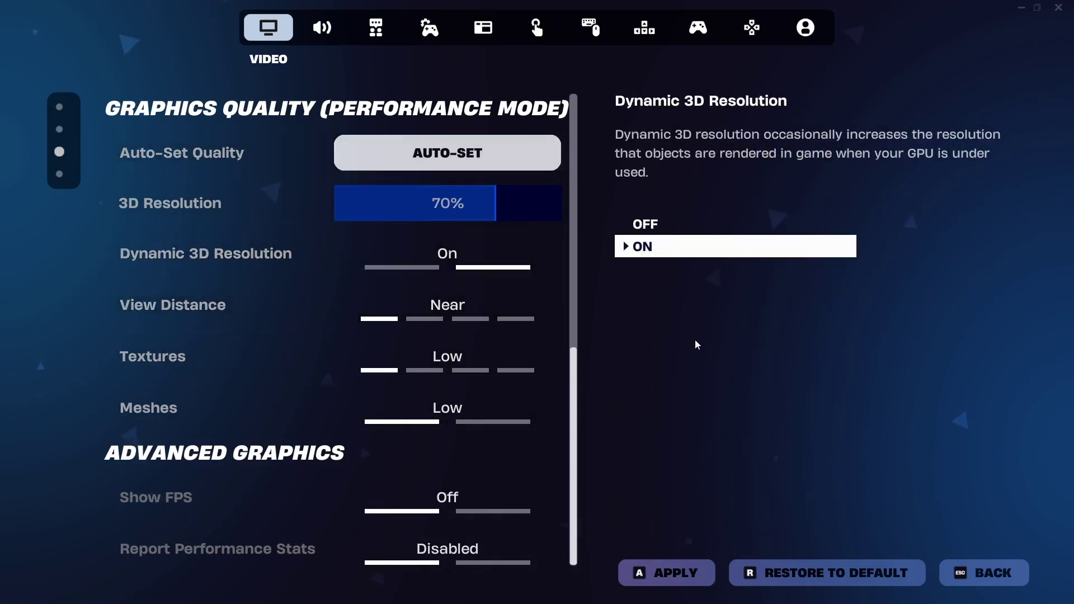
{"action": "key", "text": "Escape"}
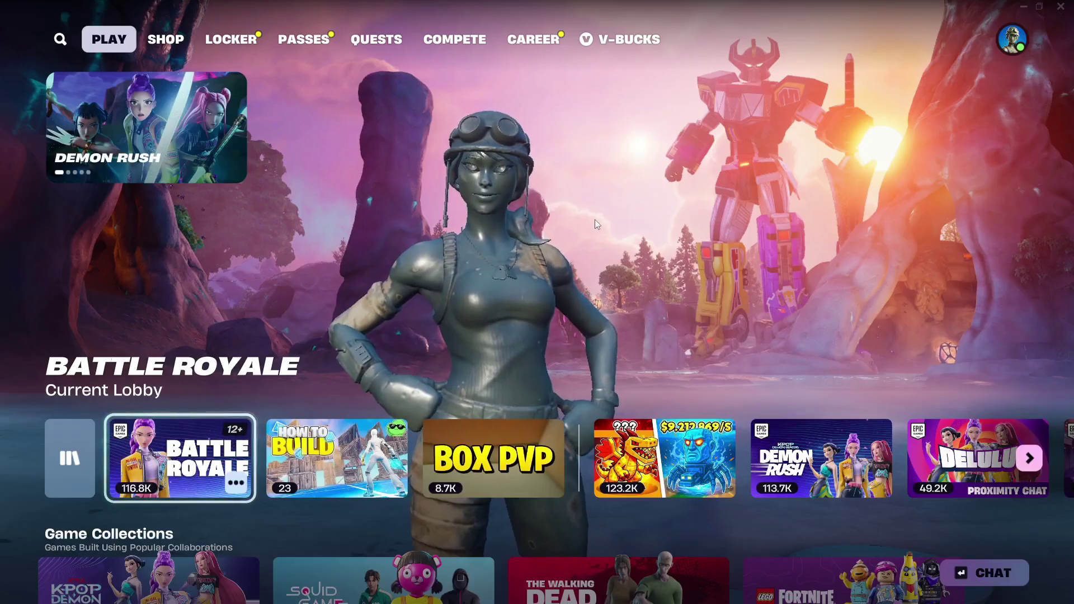